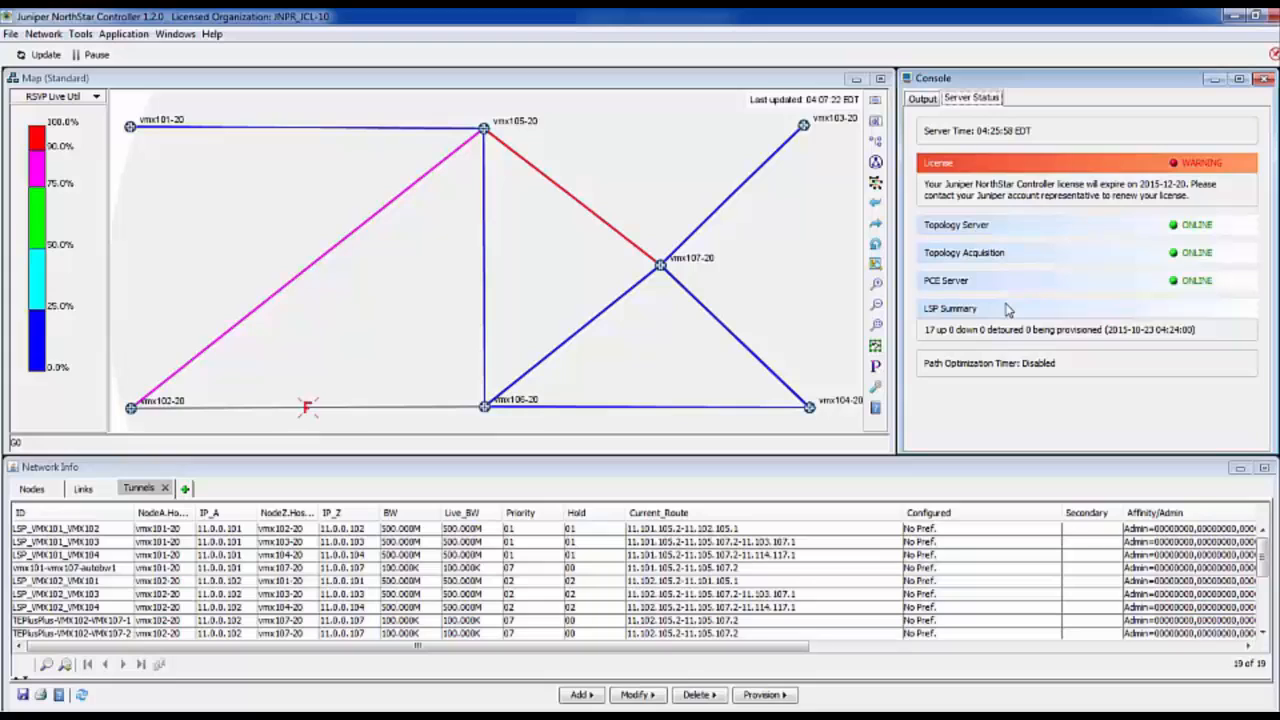
- Review the console output and the network's lists of nodes, links and tunnels
click(922, 99)
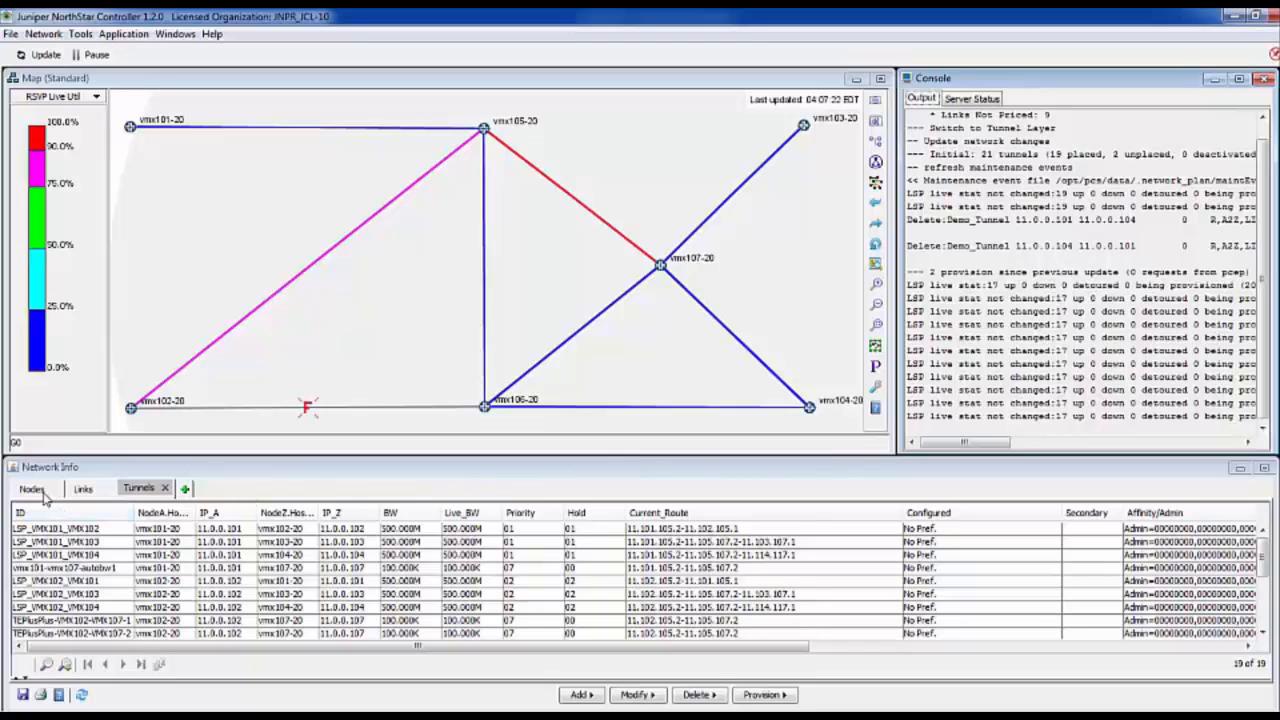
click(42, 492)
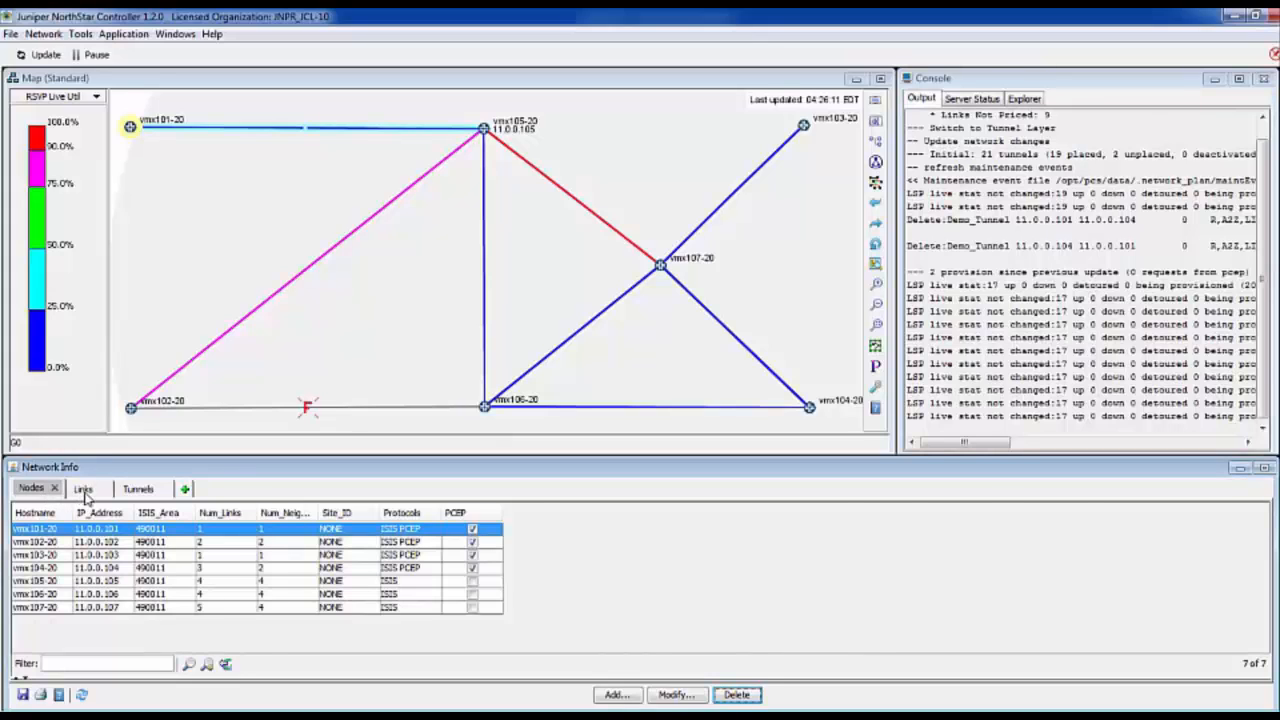
click(84, 490)
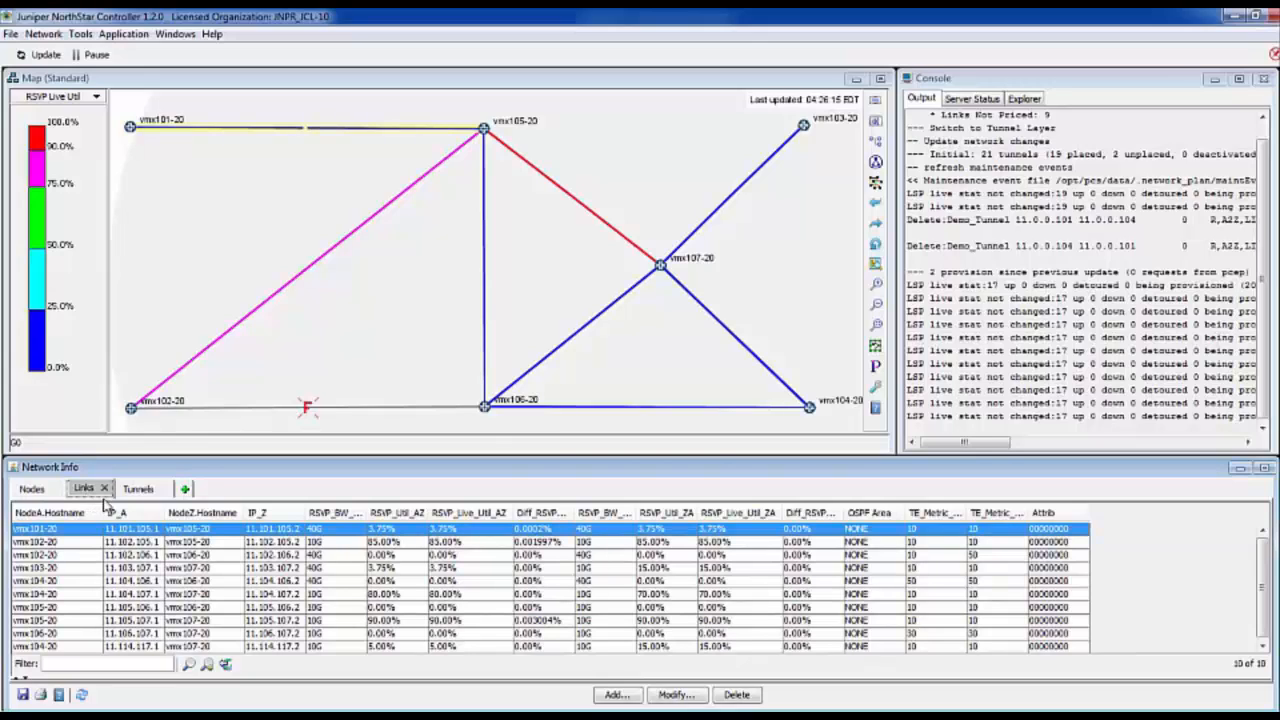
click(138, 490)
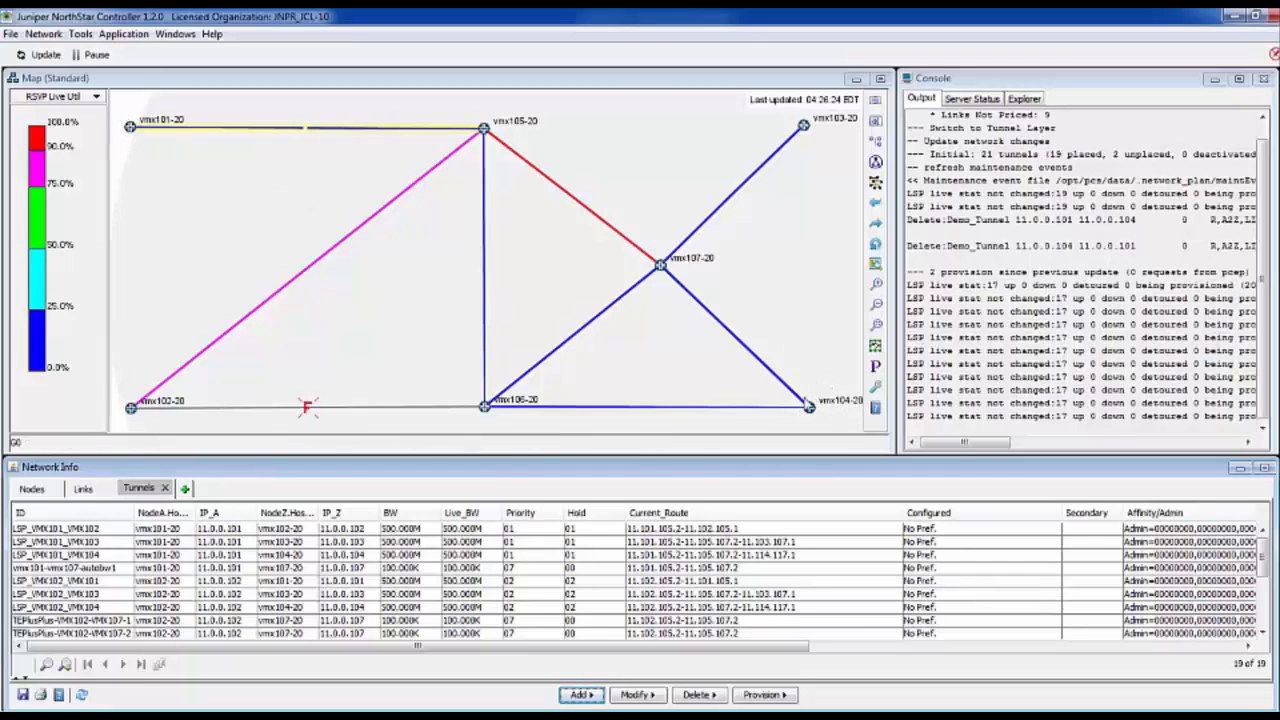
- Start adding one new tunnel and set its tunnel ID to DemoTunnel
click(578, 695)
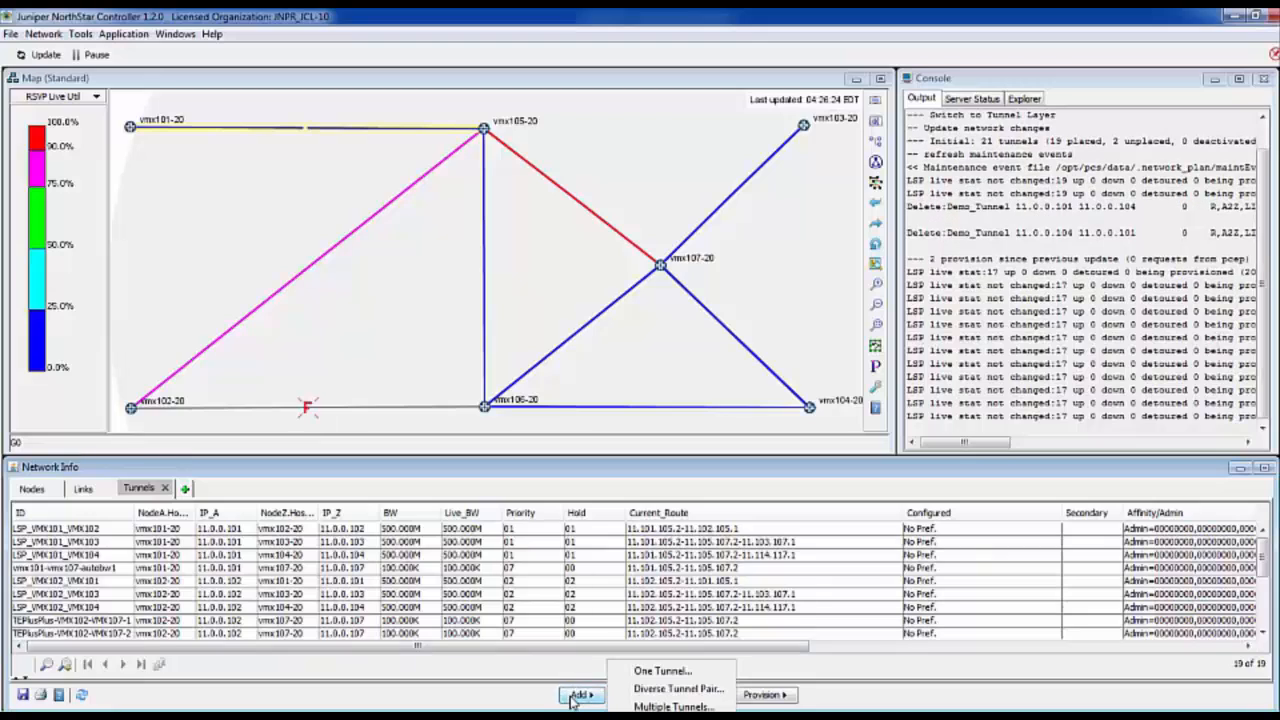
click(642, 679)
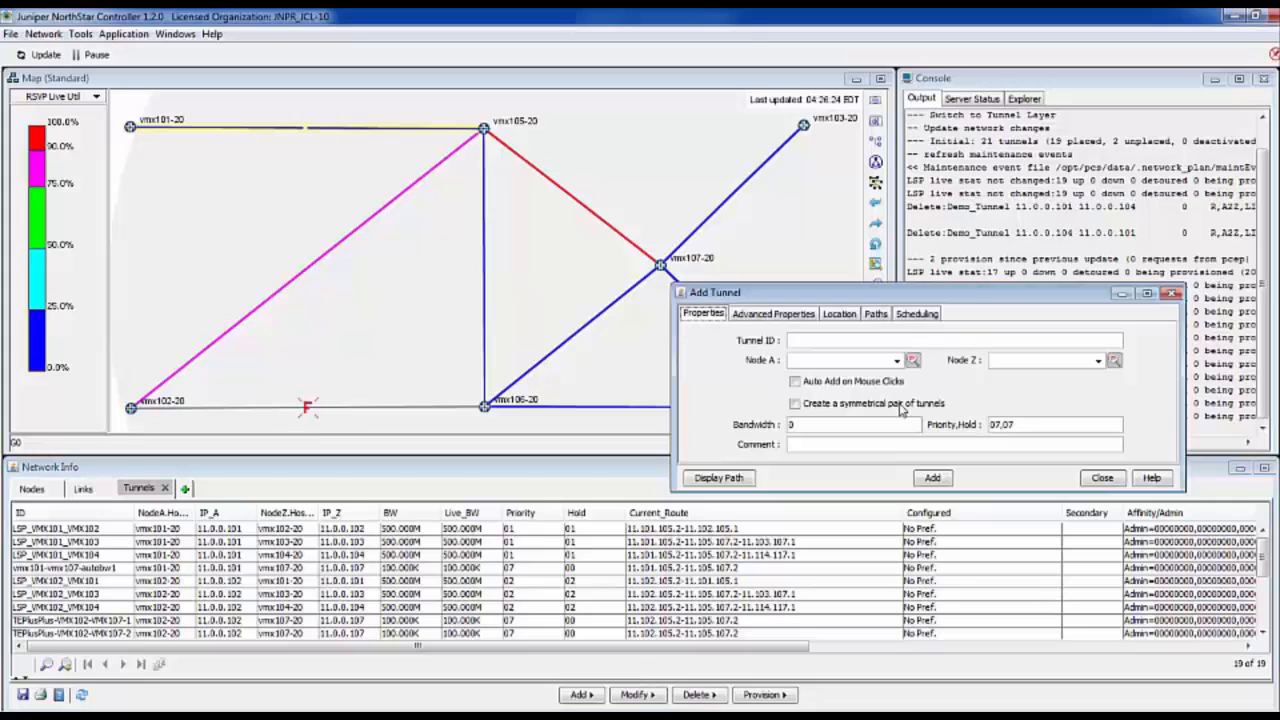
drag(968, 297, 998, 152)
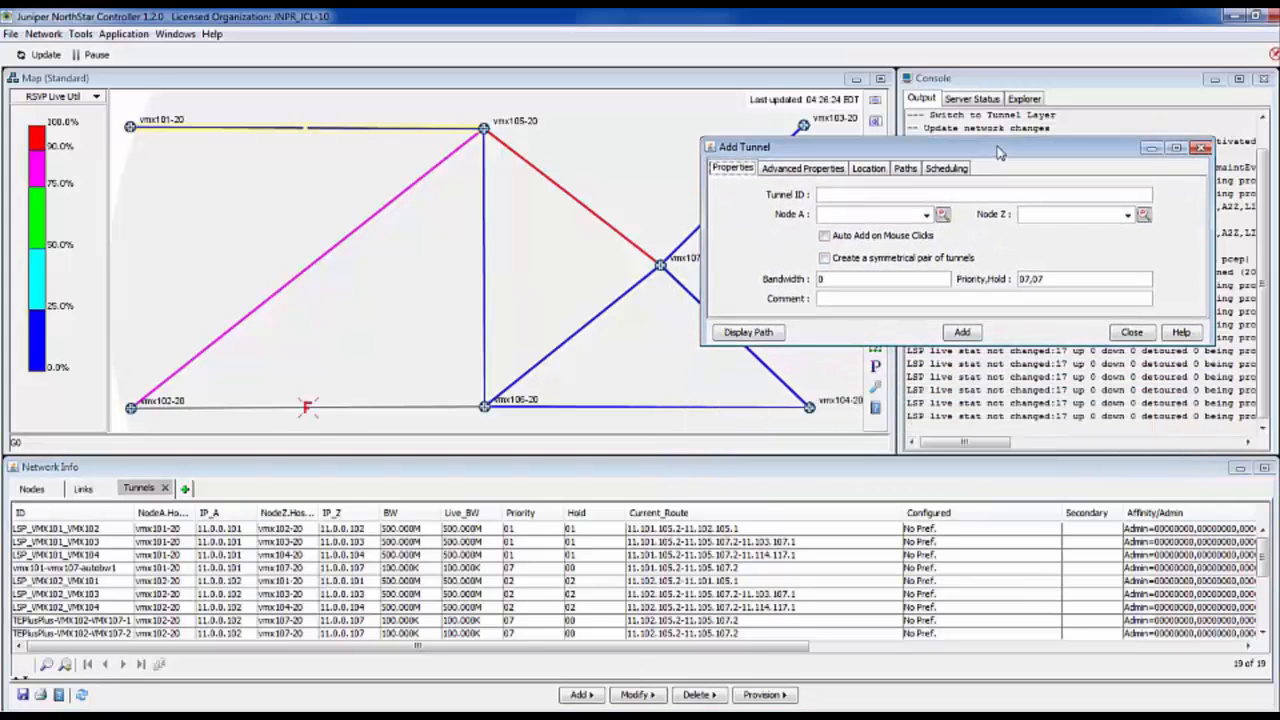
click(884, 194)
text(DemoTu)
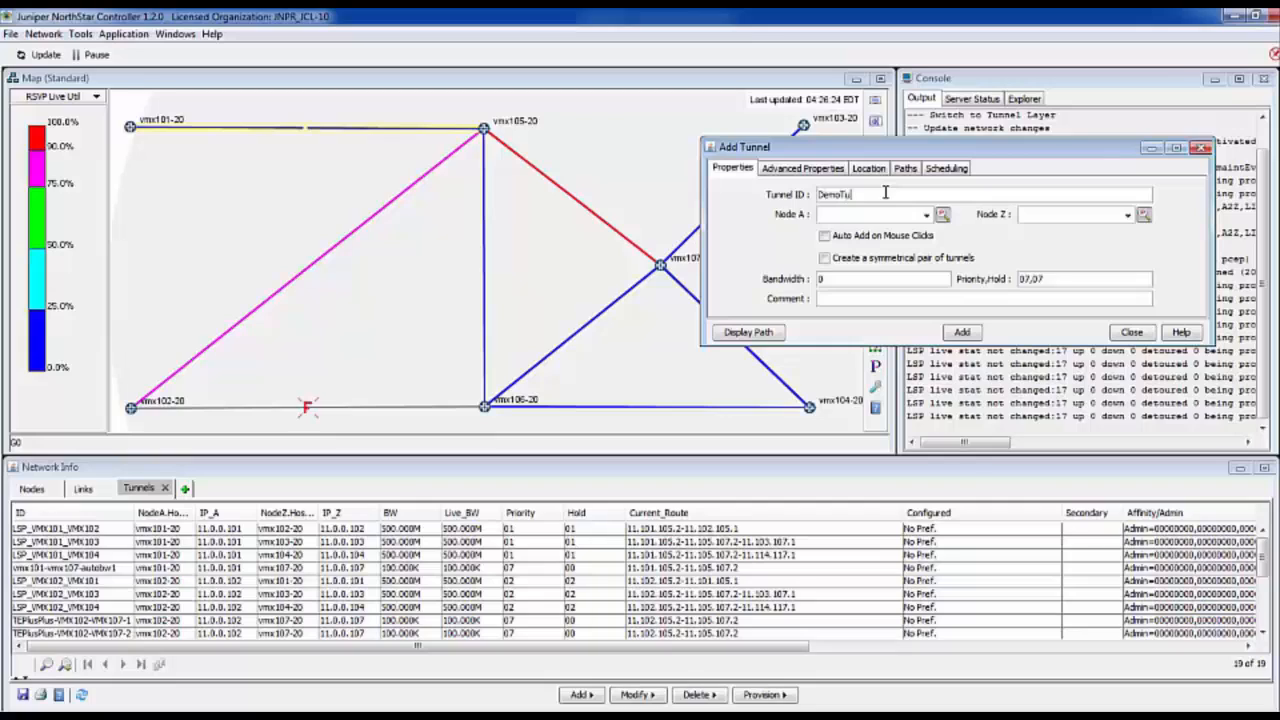
text(nnel)
- Set the tunnel's Node A to vmx101-20 and Node Z to vmx104-20, and enable creating a symmetrical pair of tunnels
click(926, 215)
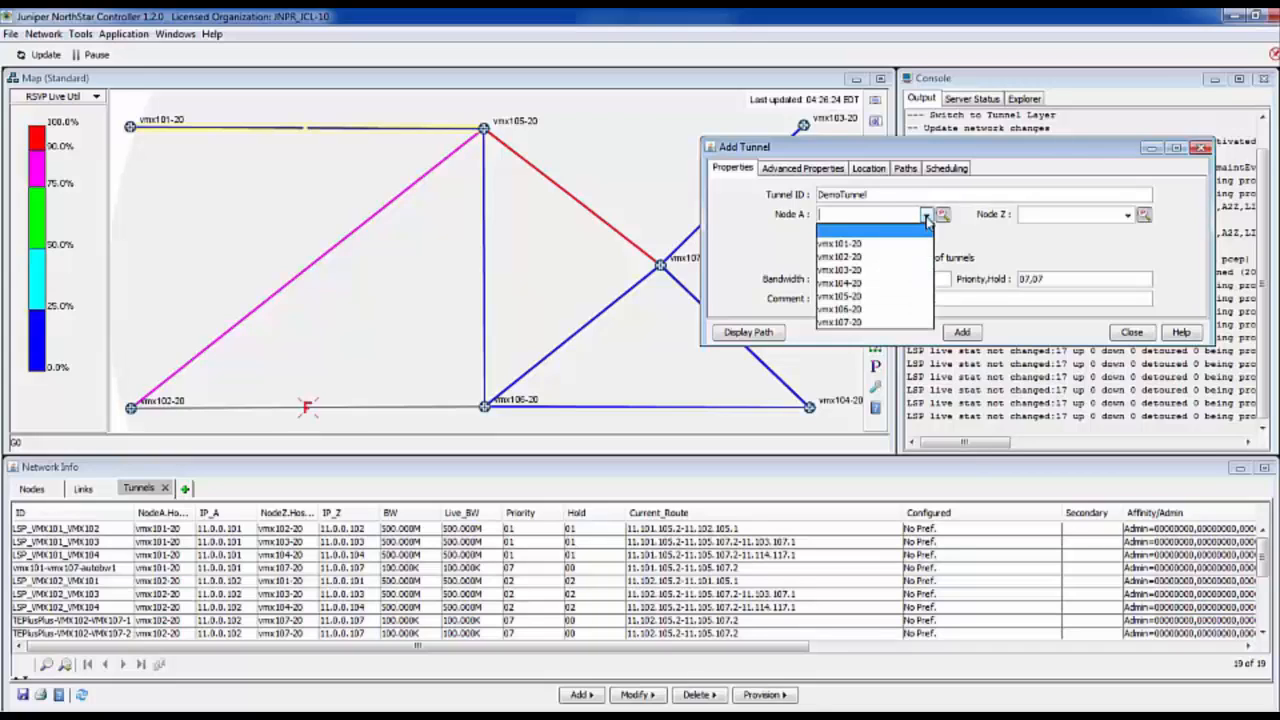
click(883, 244)
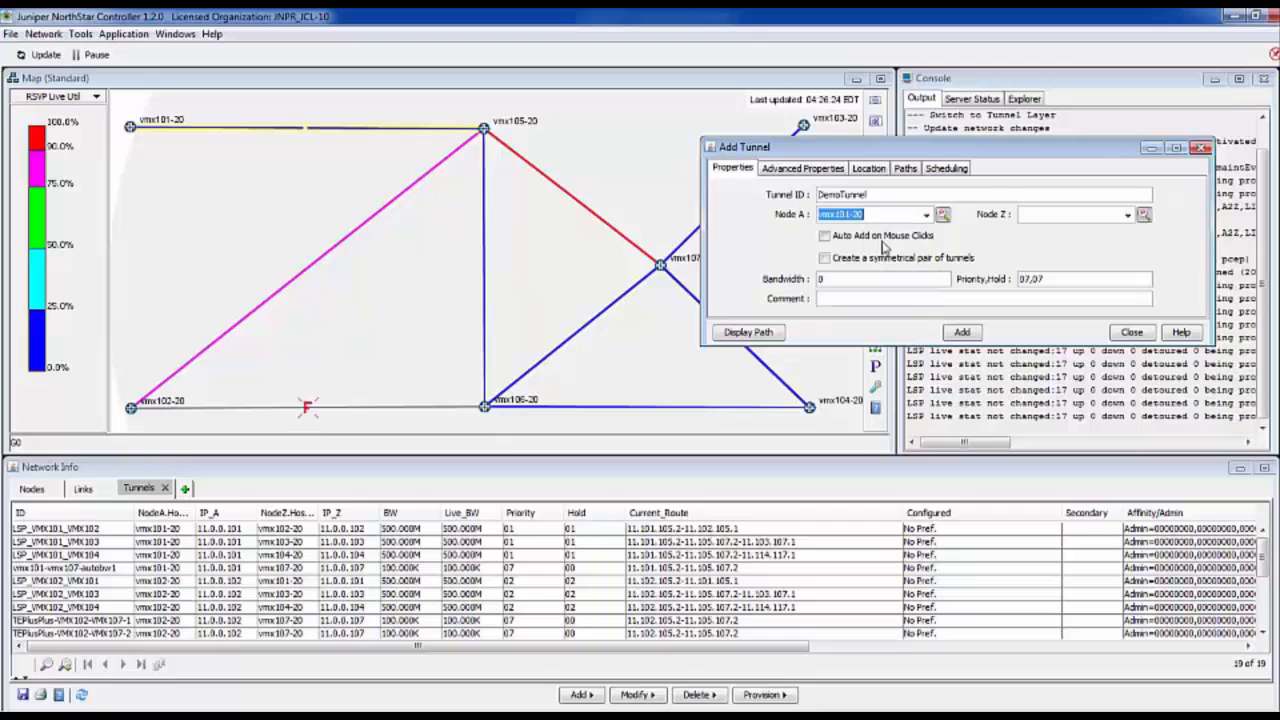
click(1126, 215)
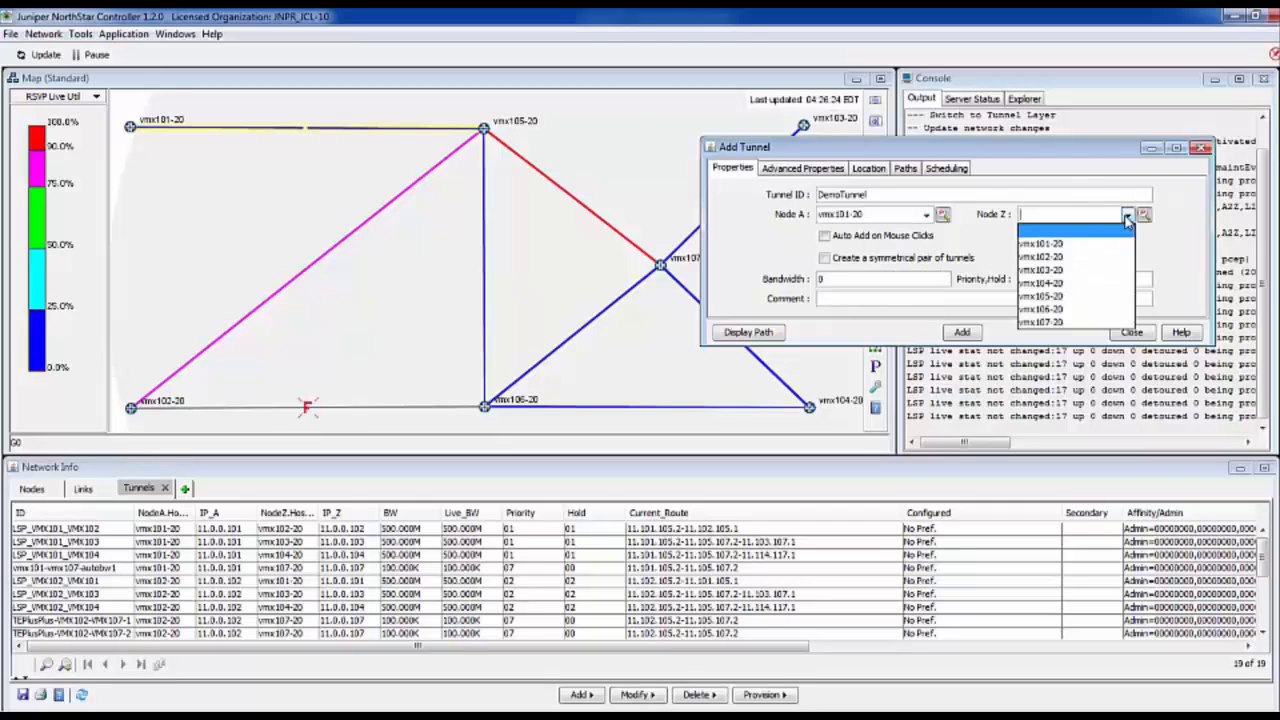
click(1092, 285)
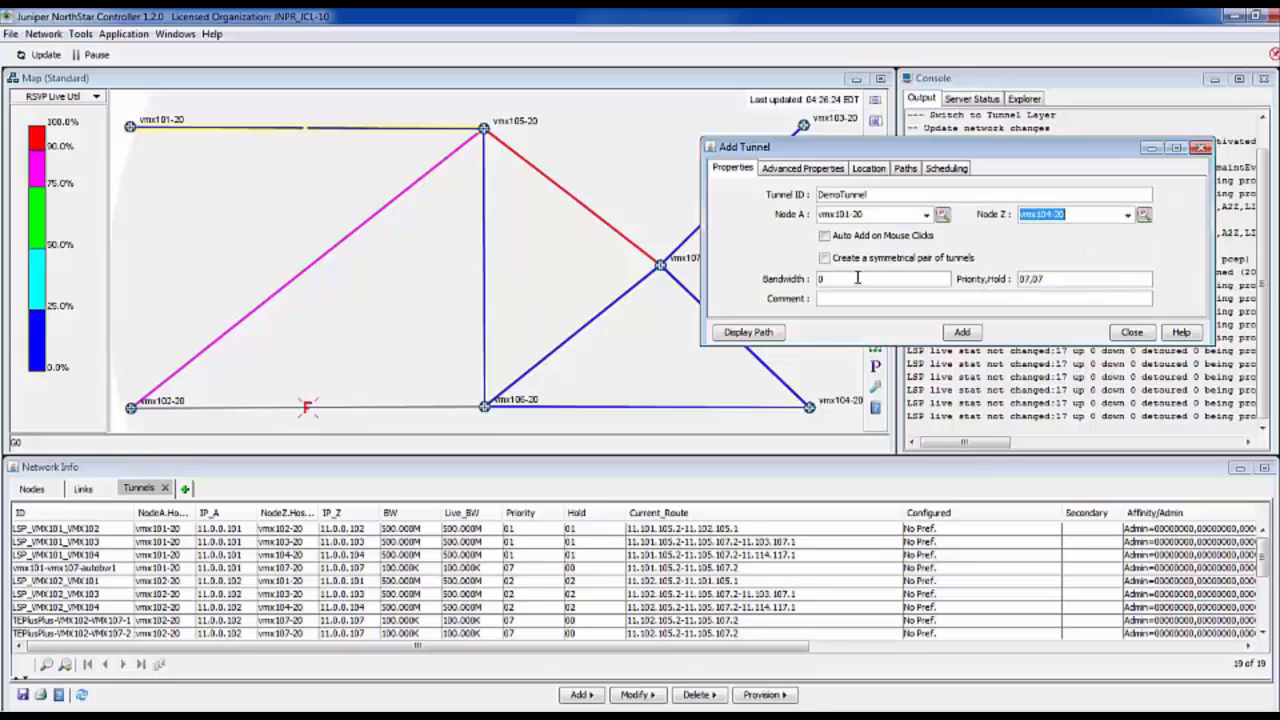
click(824, 258)
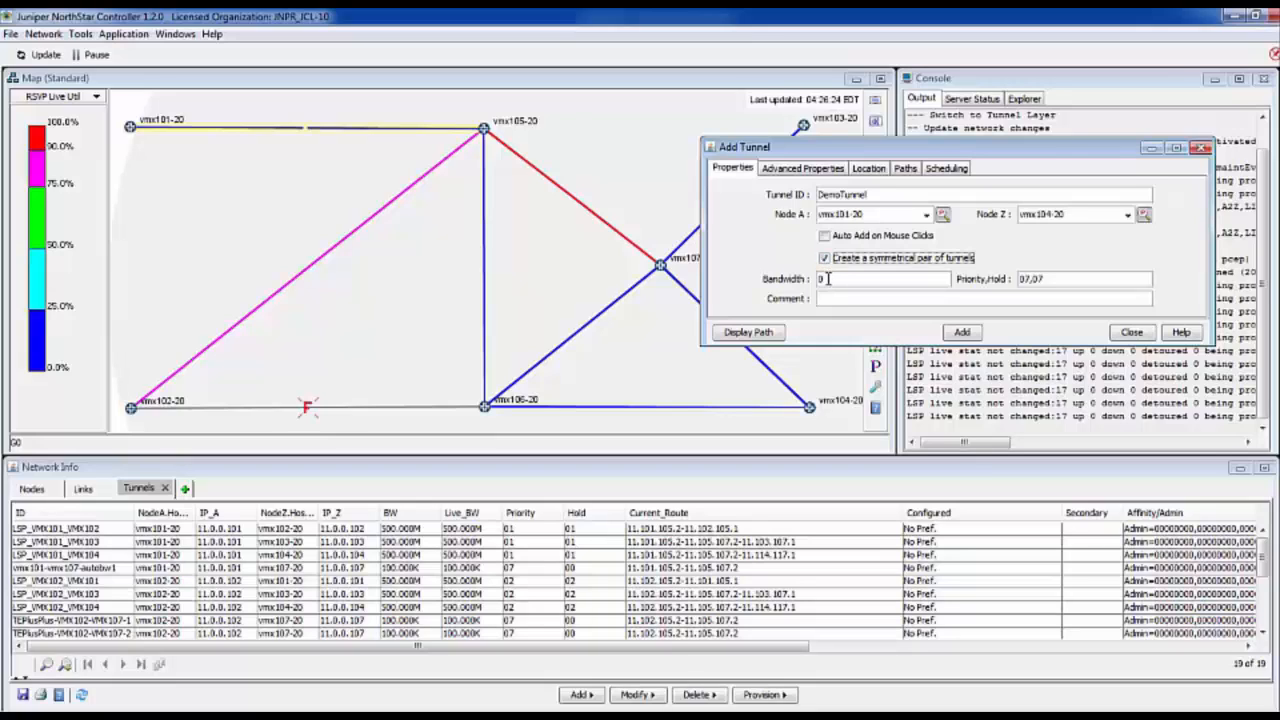
click(828, 279)
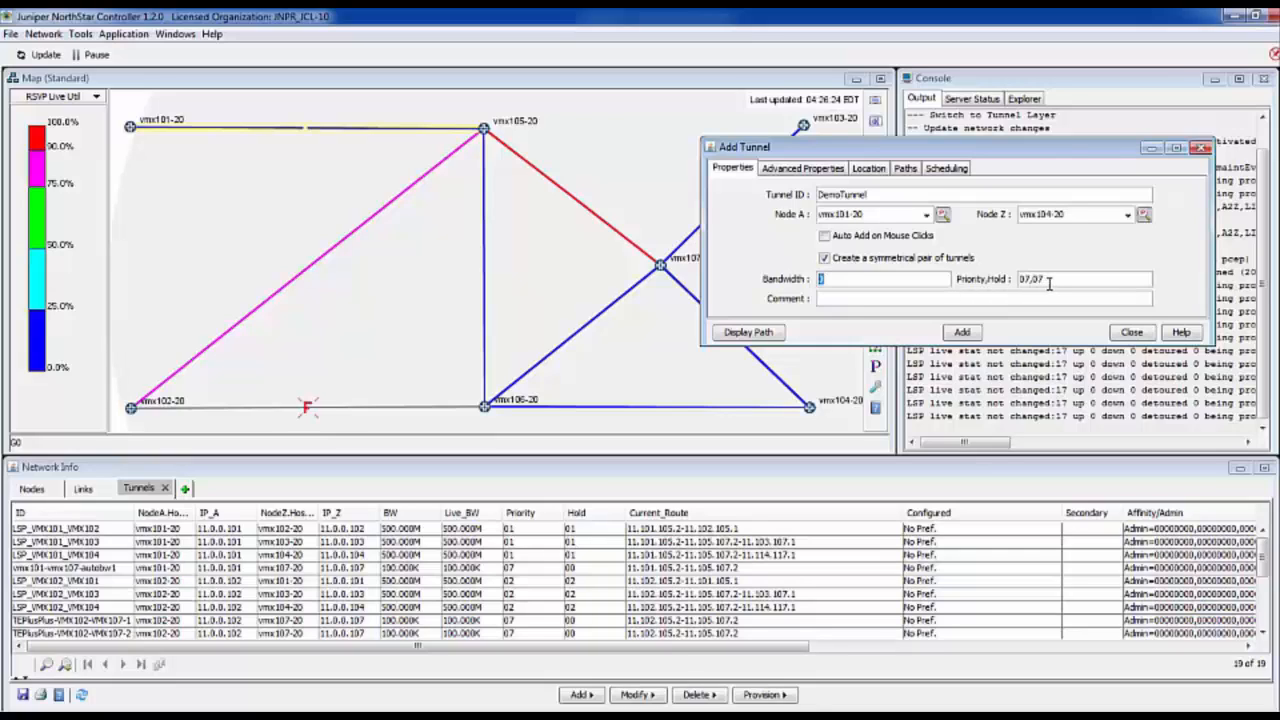
- Examine the new tunnel's advanced properties and the design parameters of its tunnel type, leaving them unchanged
click(807, 172)
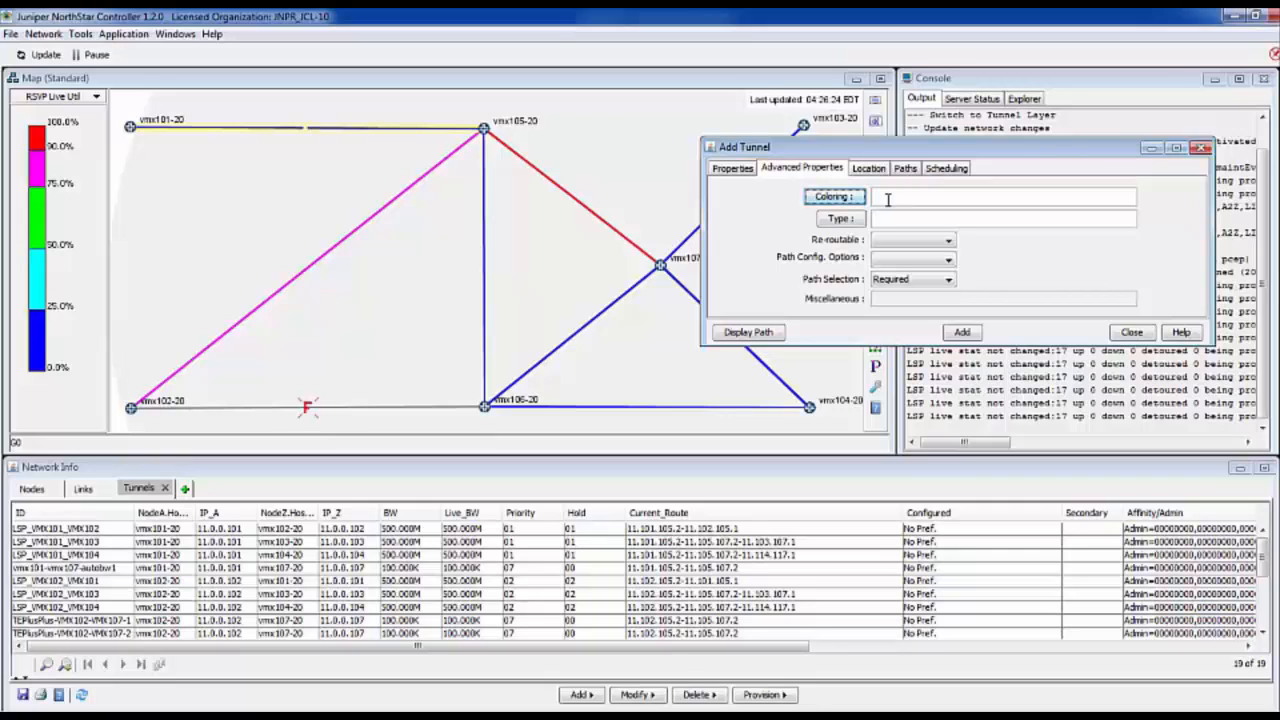
click(840, 218)
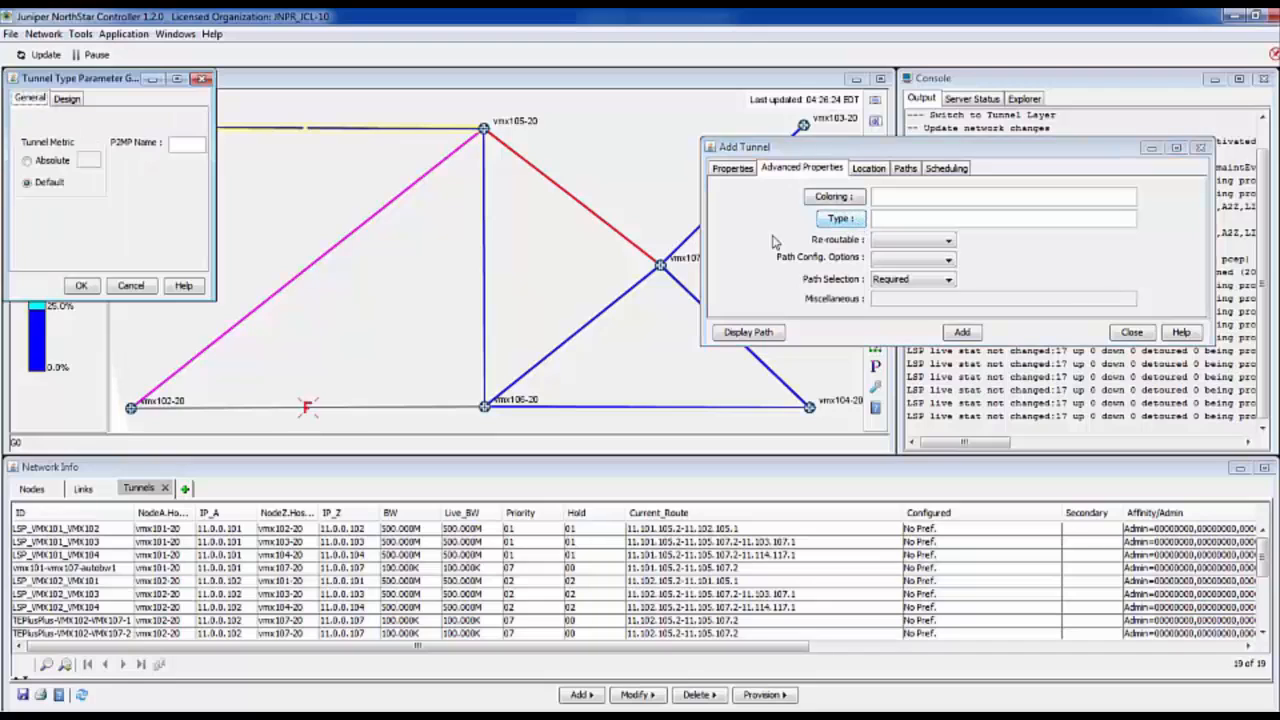
drag(103, 85, 583, 187)
click(547, 200)
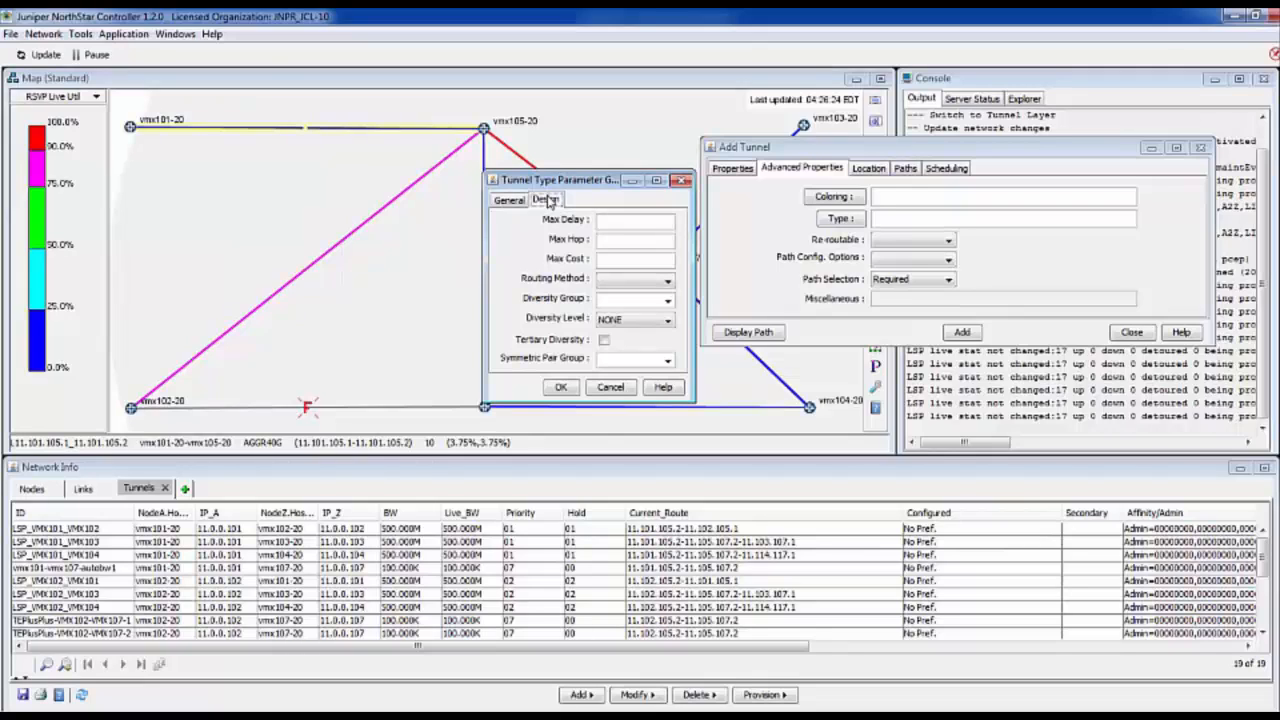
click(627, 388)
- Review the new tunnel's paths and its Once and Daily scheduling options, leaving it unscheduled
click(904, 170)
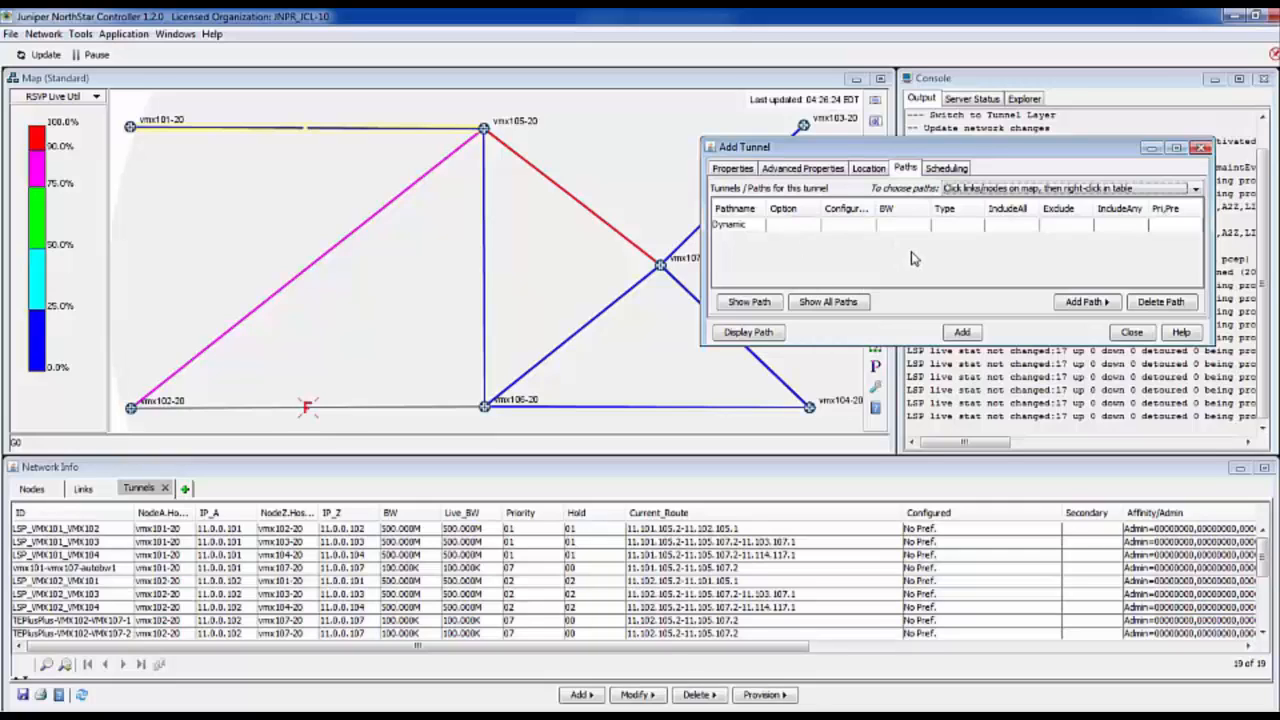
click(946, 170)
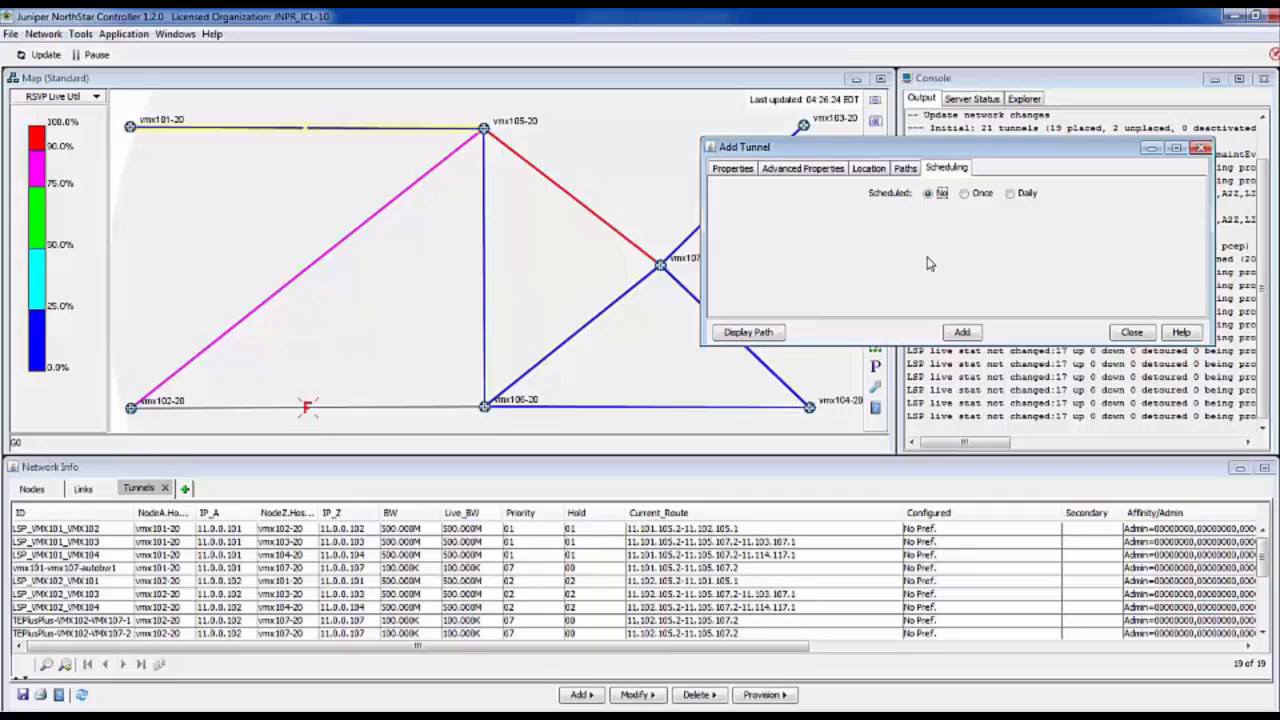
click(965, 193)
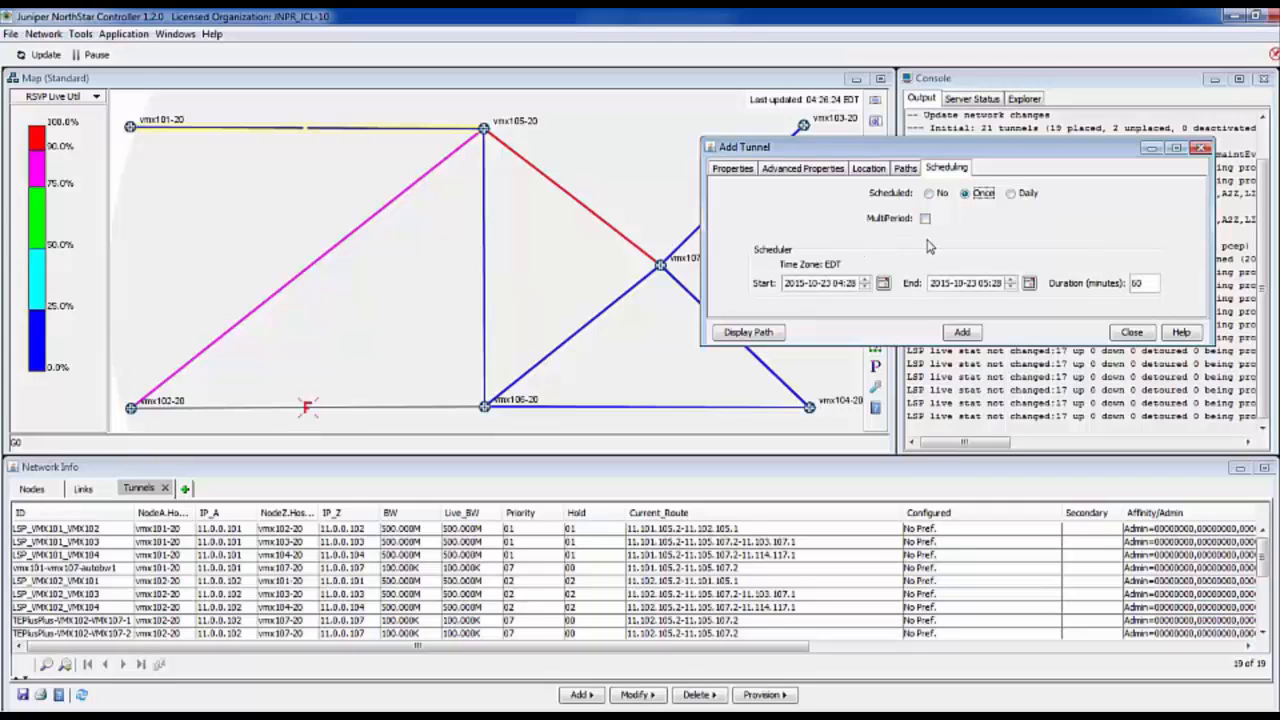
click(1011, 194)
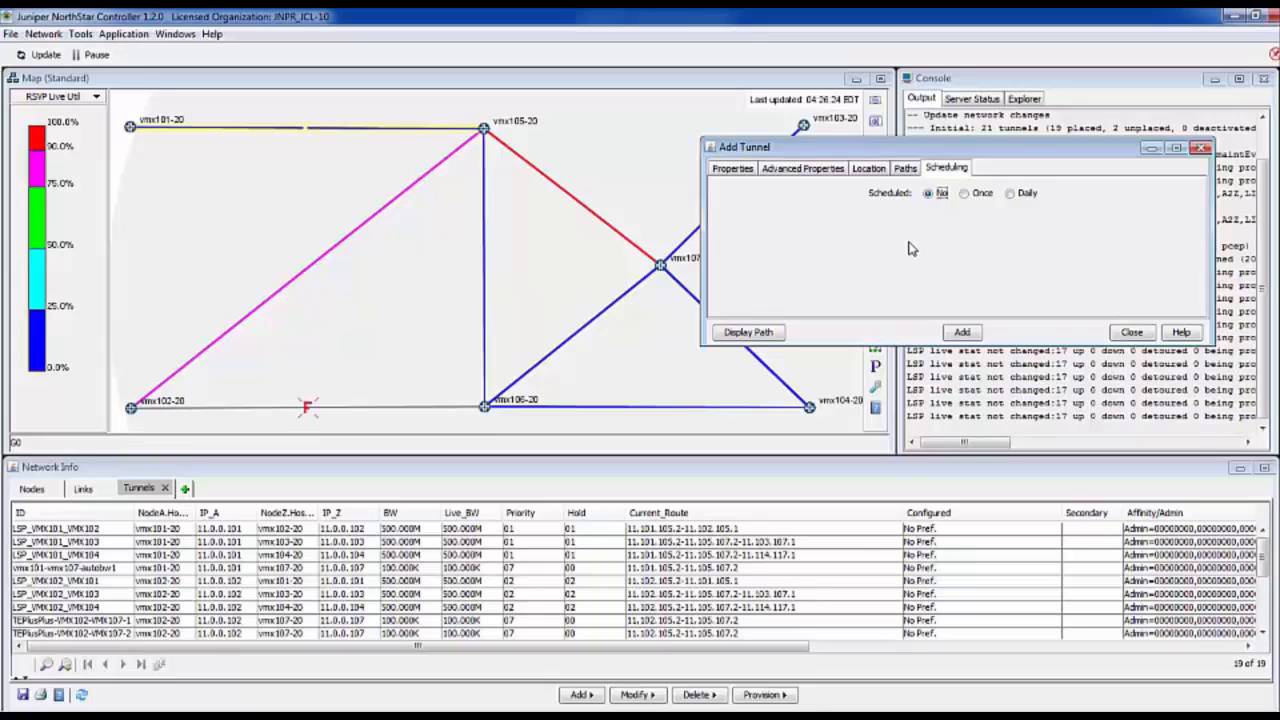
- Add the symmetrical DemoTunnel pair to the network and close the tunnel definition
click(738, 175)
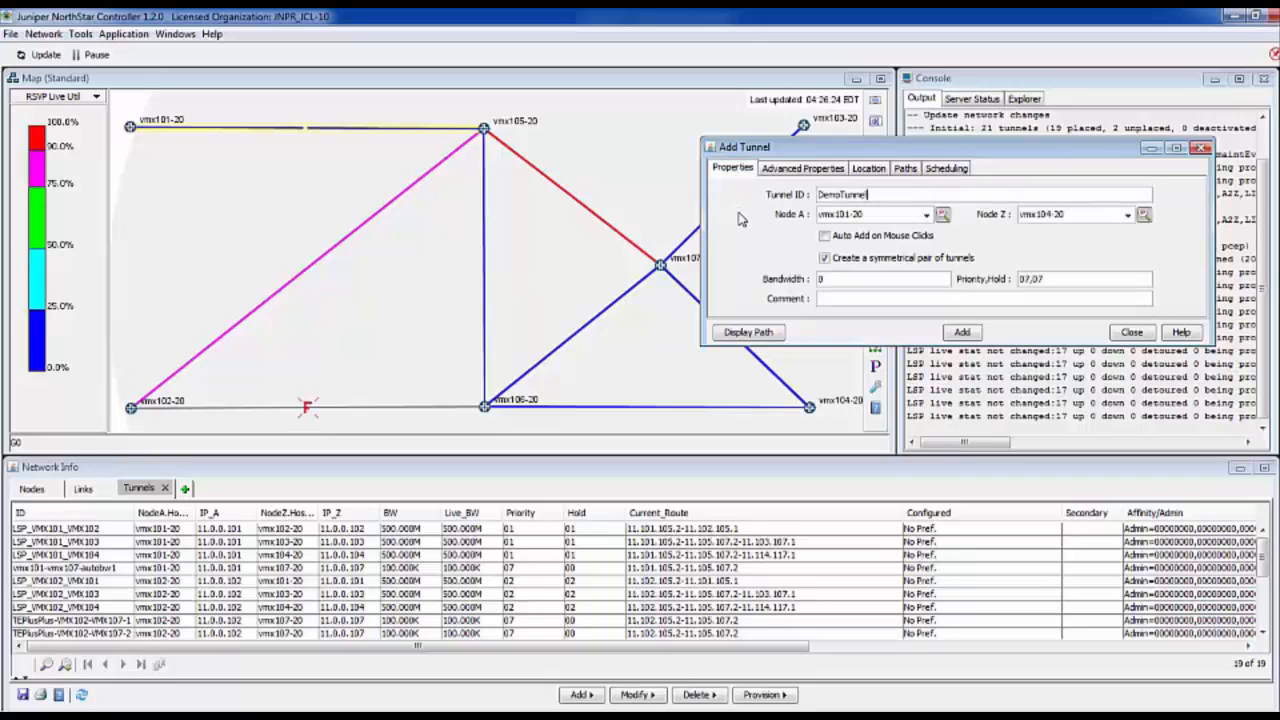
click(959, 334)
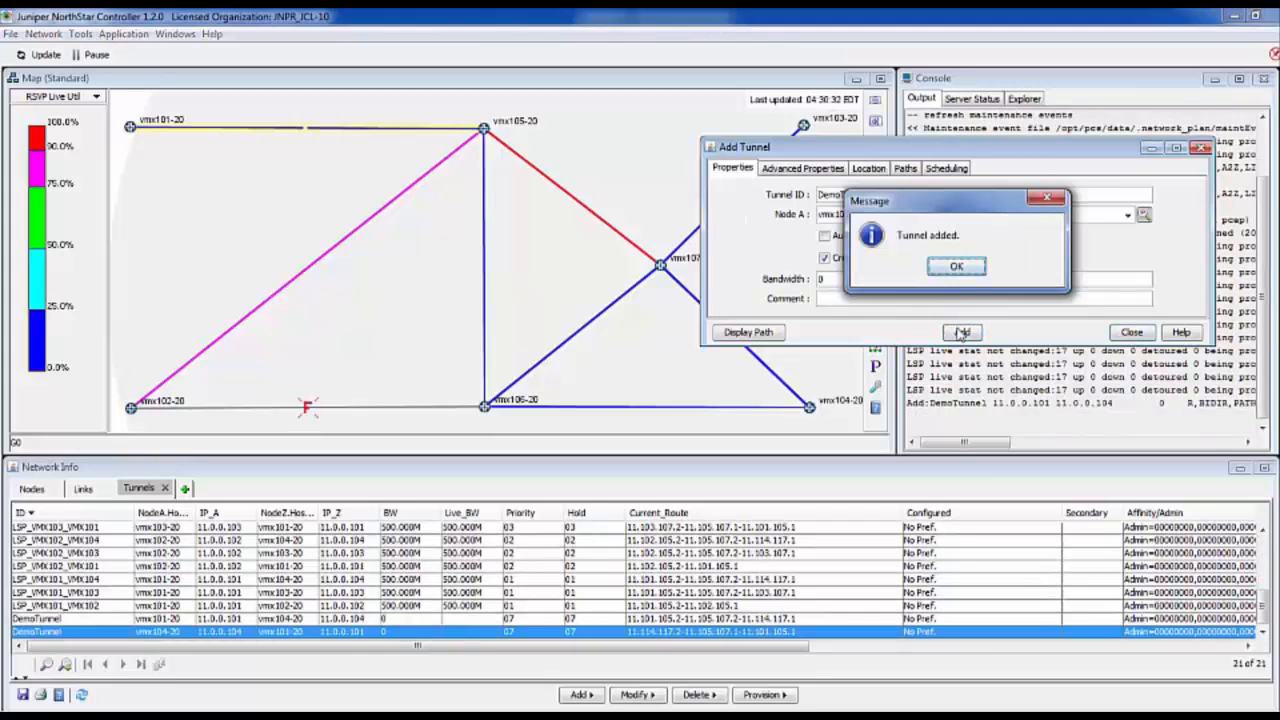
click(956, 268)
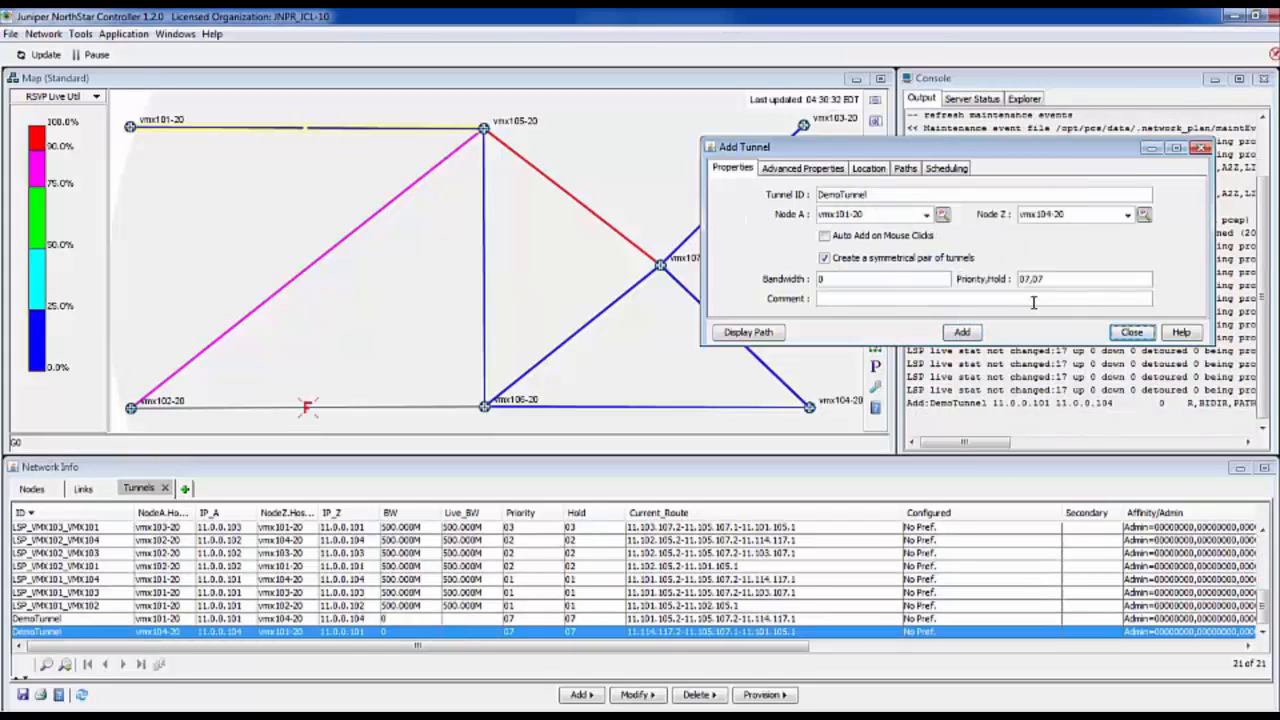
click(1125, 333)
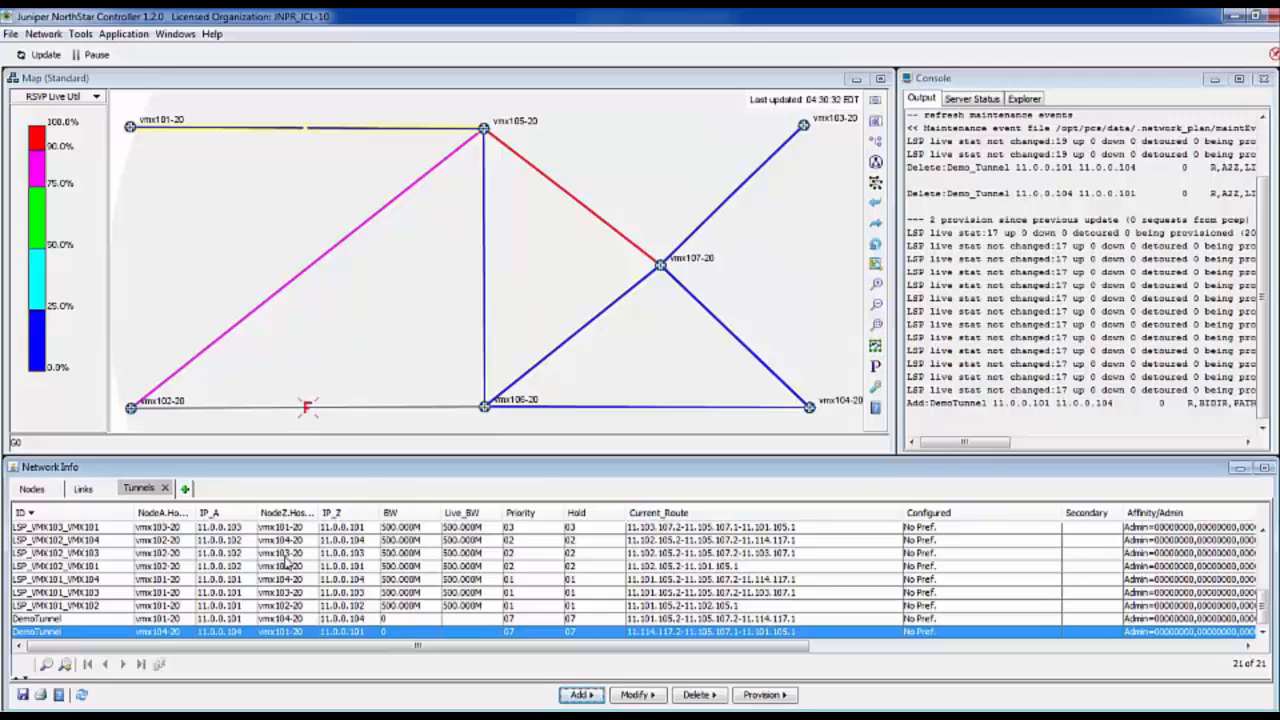
- Check the two new DemoTunnel entries in the tunnel list, including their admin status
click(48, 619)
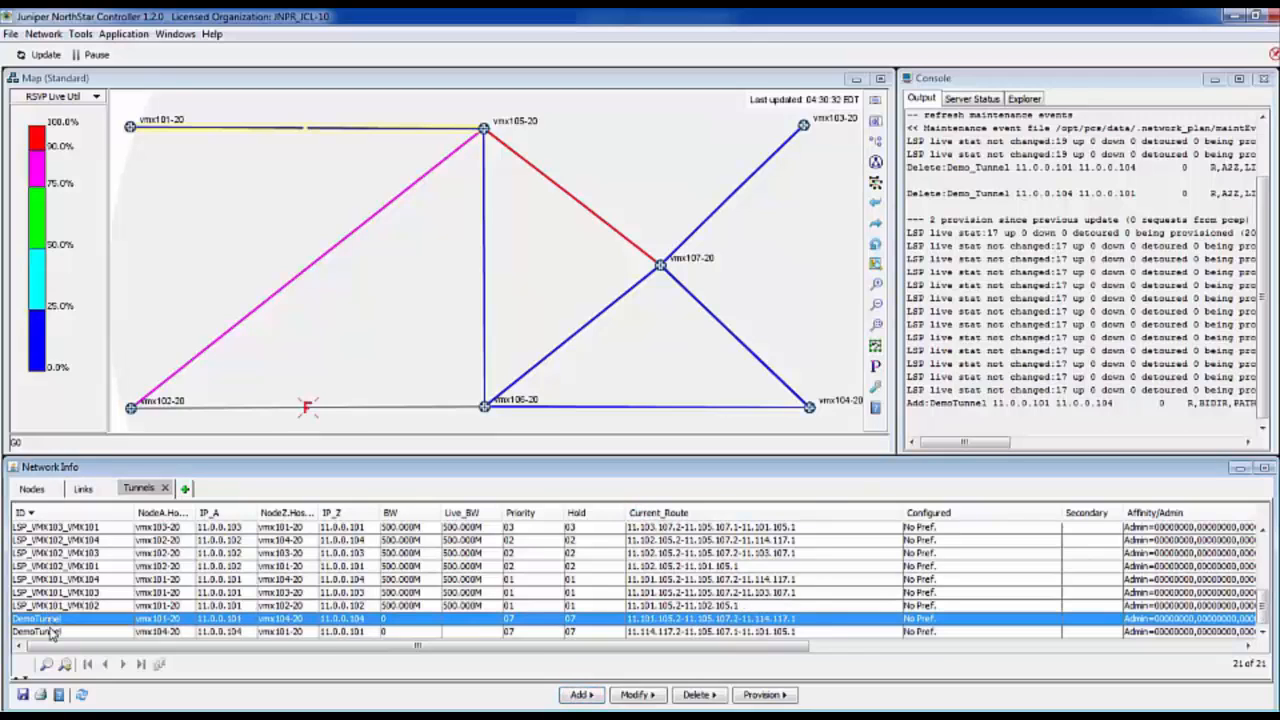
click(51, 631)
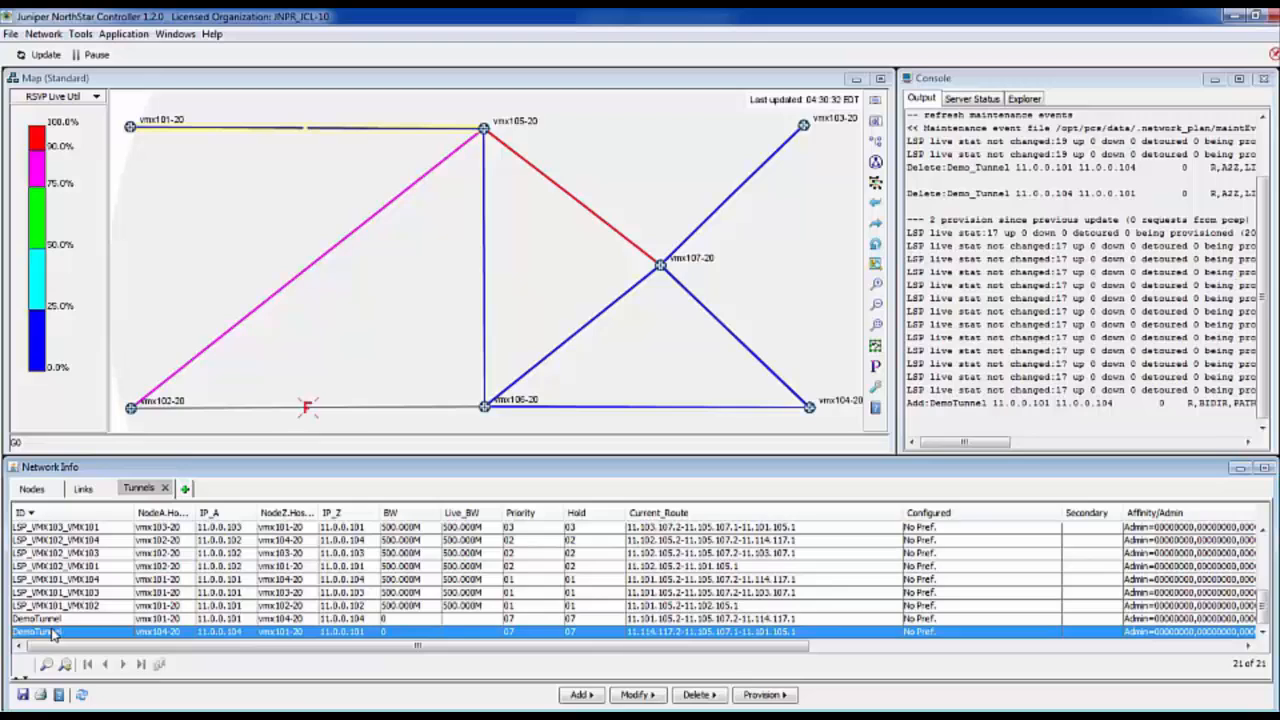
click(54, 621)
click(56, 632)
drag(265, 648, 423, 648)
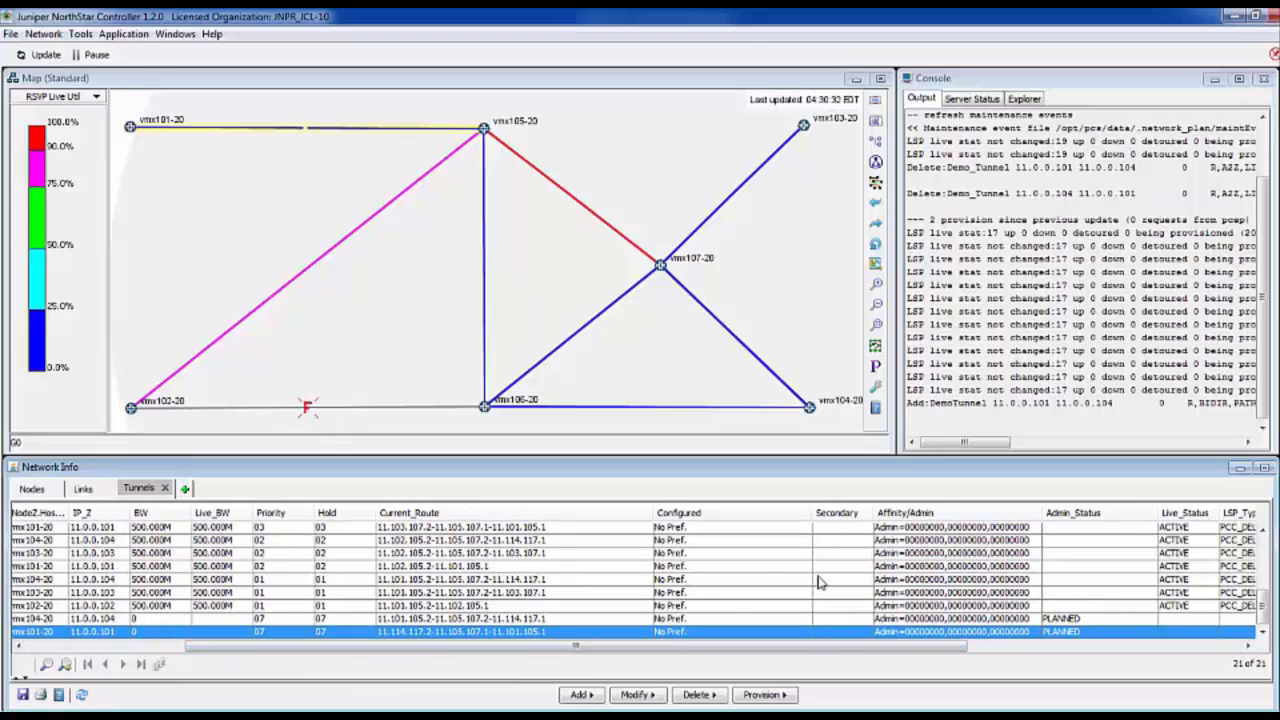
click(1077, 620)
click(1080, 632)
click(1096, 620)
click(1092, 632)
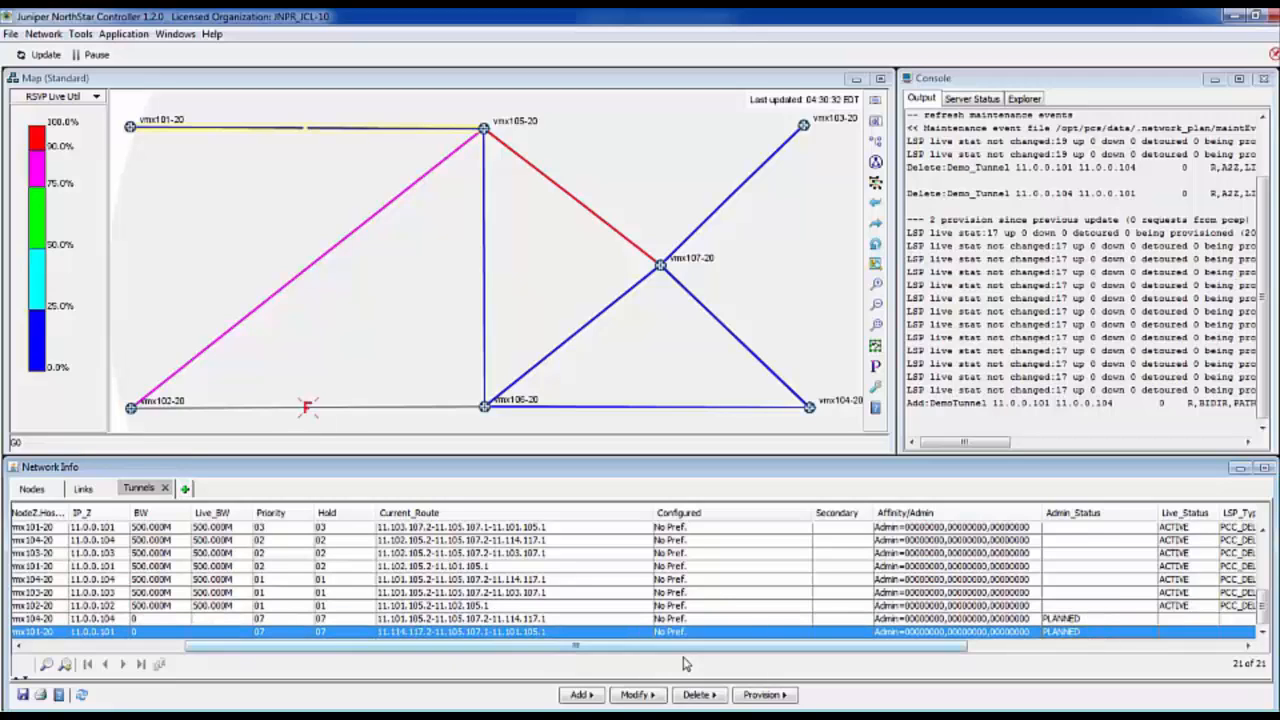
- Select both DemoTunnel entries, provision the selected tunnels and acknowledge the order
drag(672, 655, 476, 668)
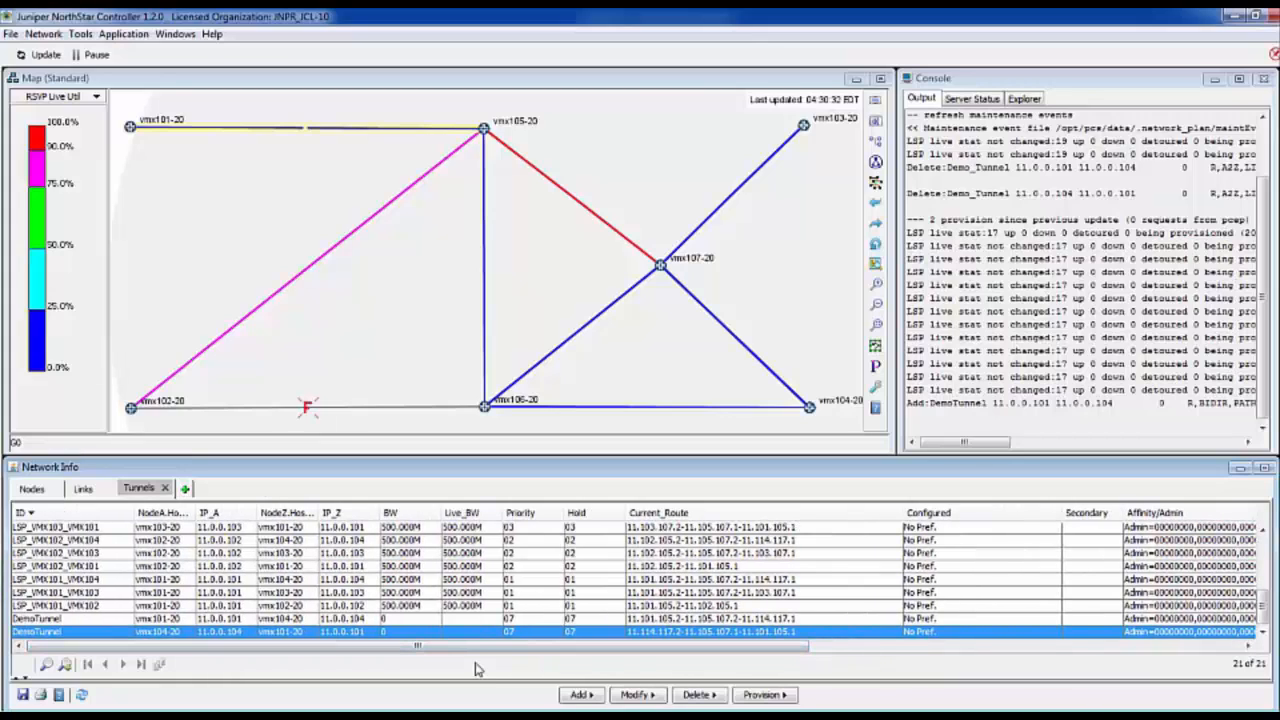
ctrl+click(60, 619)
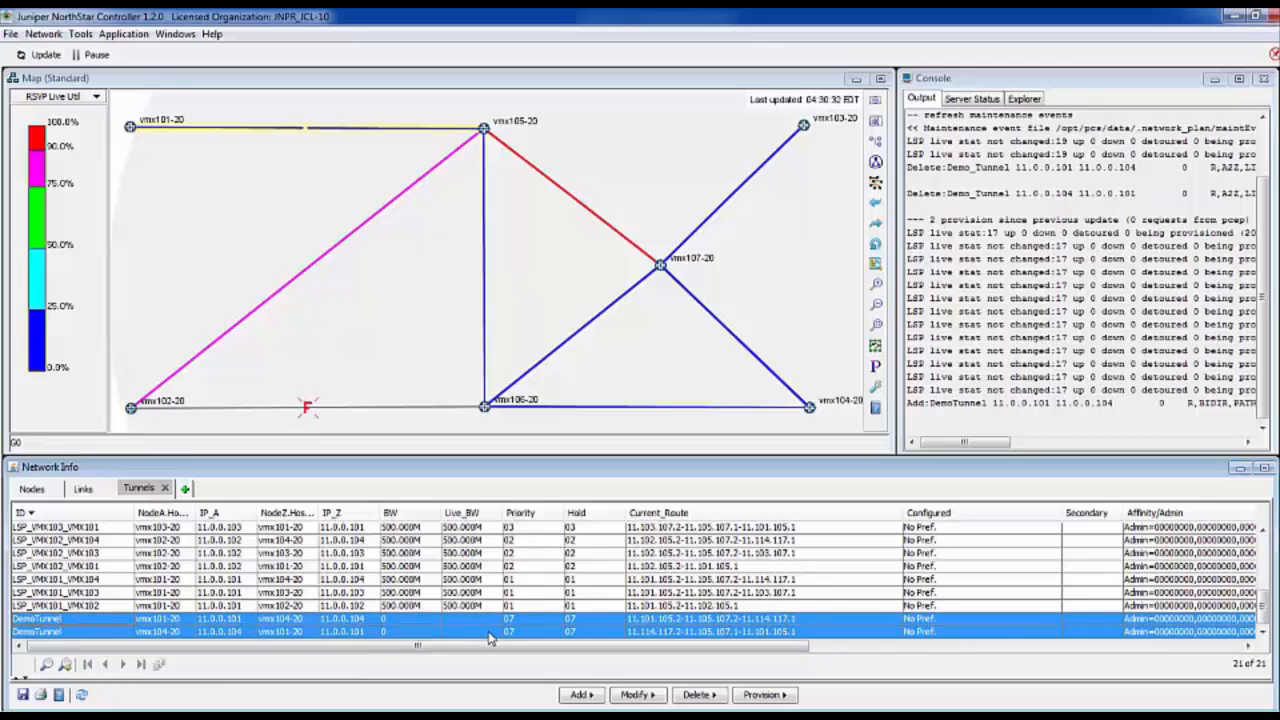
click(753, 697)
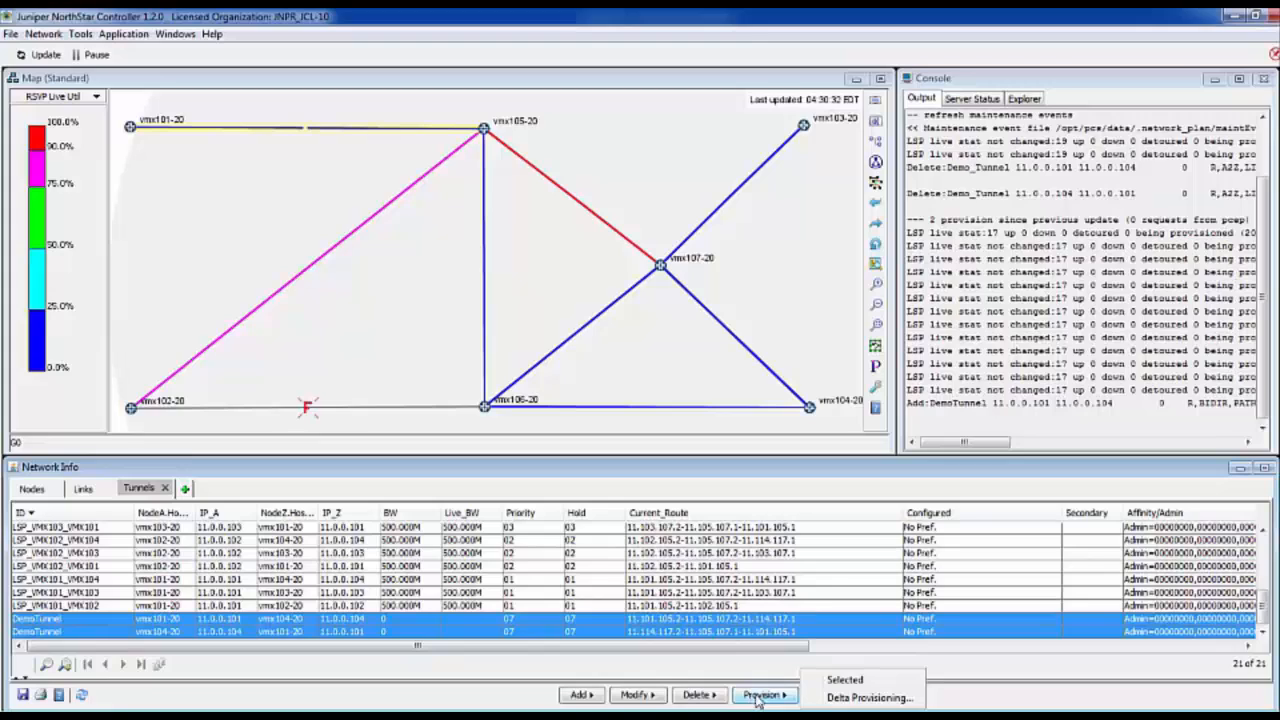
click(838, 684)
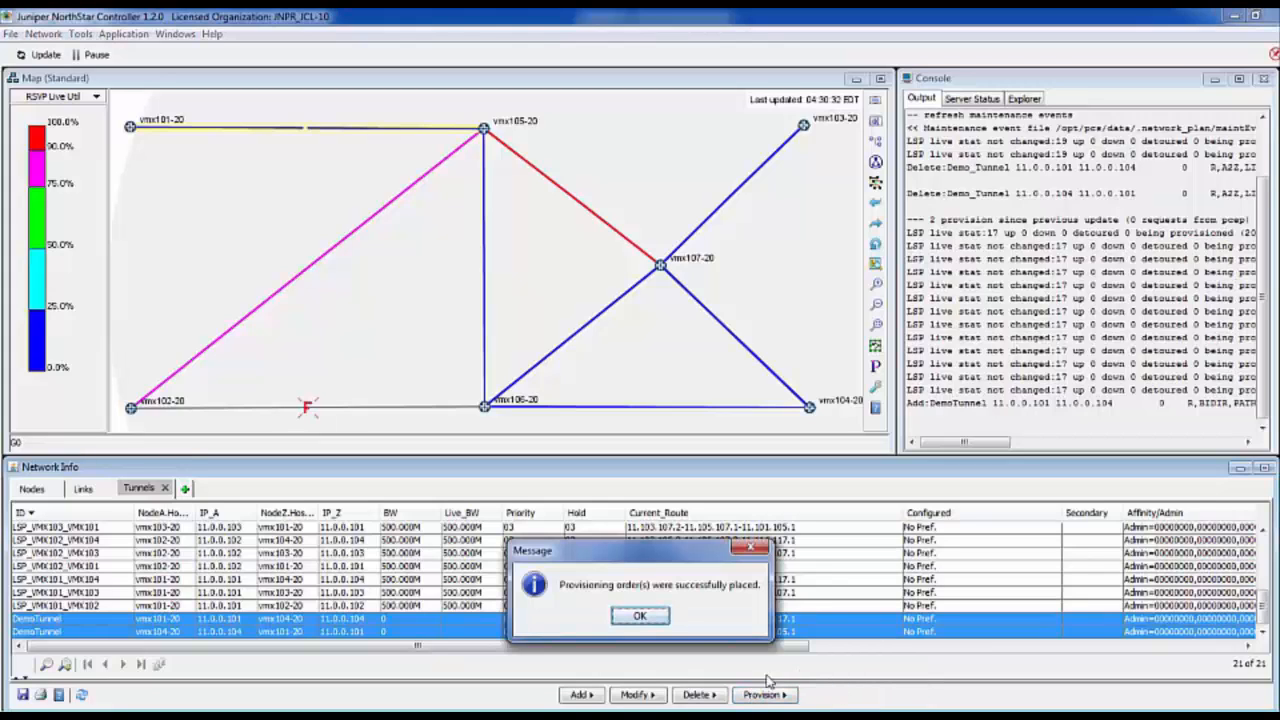
click(640, 615)
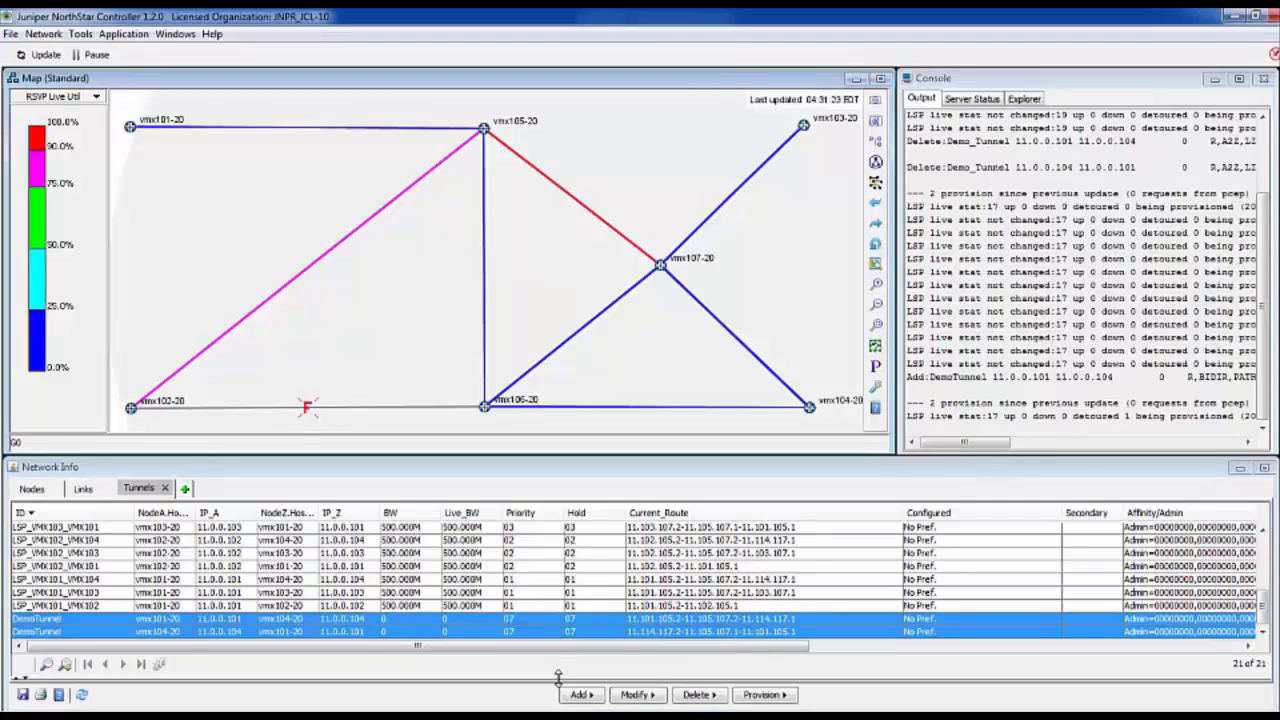
- Show the paths of both DemoTunnel entries on the map, inspect the hops in each direction and close the path view
right_click(107, 619)
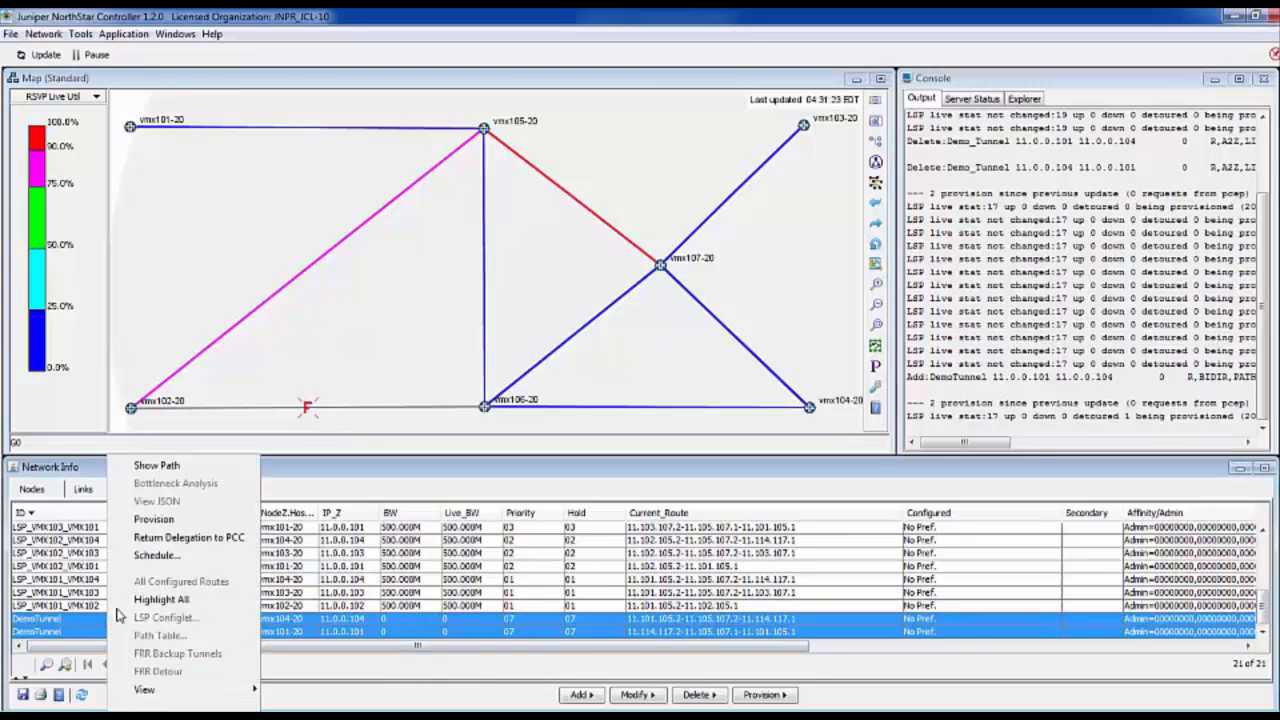
click(157, 466)
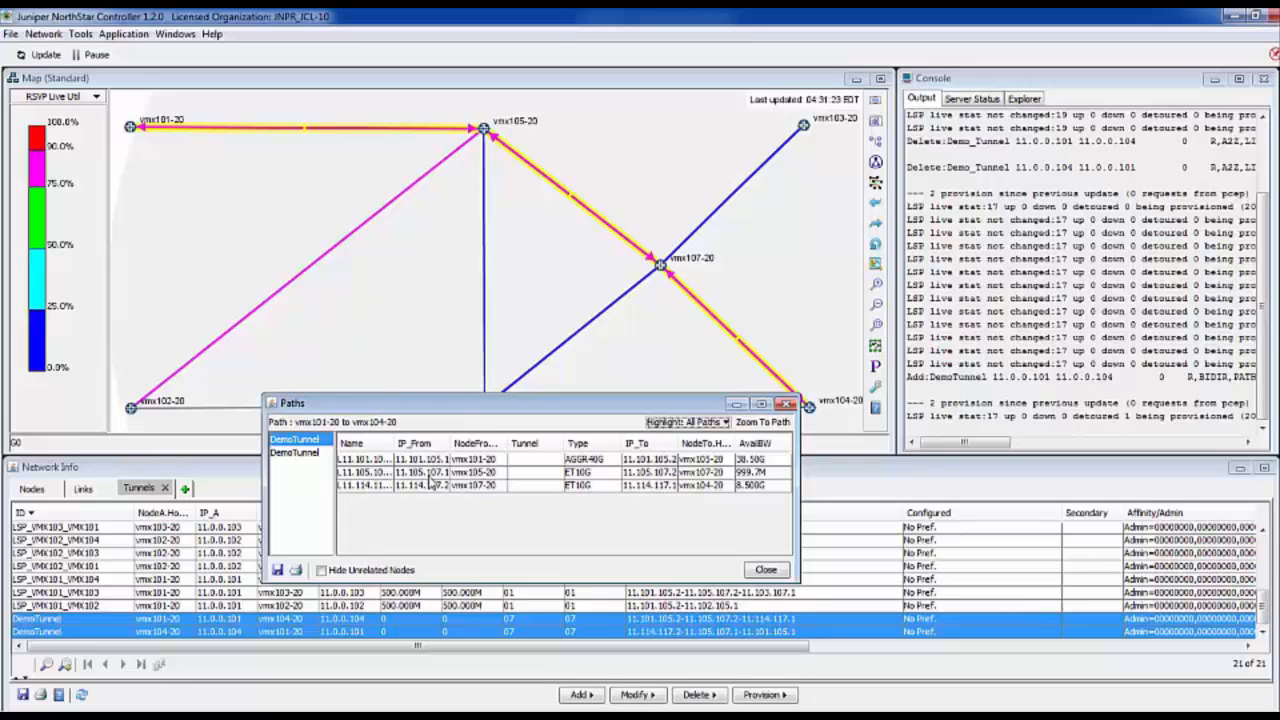
click(297, 455)
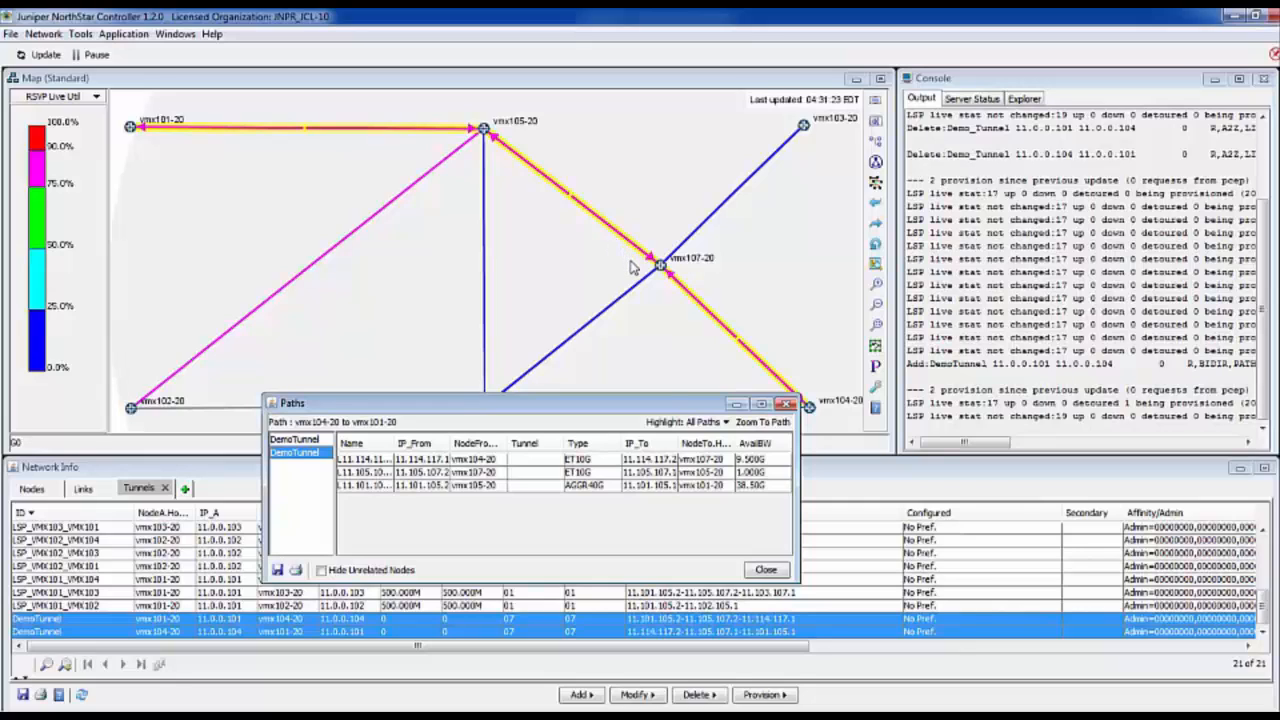
click(765, 570)
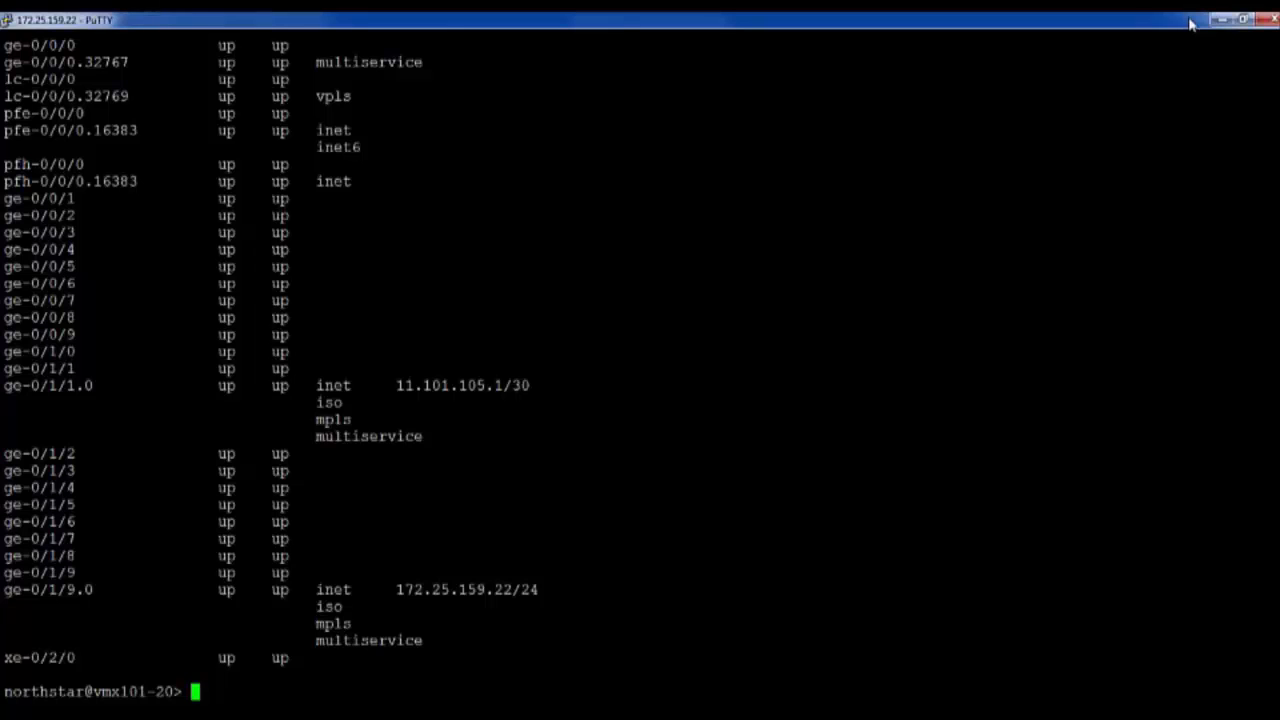
- In the PuTTY session on vmx101-20, run "show mpls lsp externally-provisioned"
text(show mpls lsp ext)
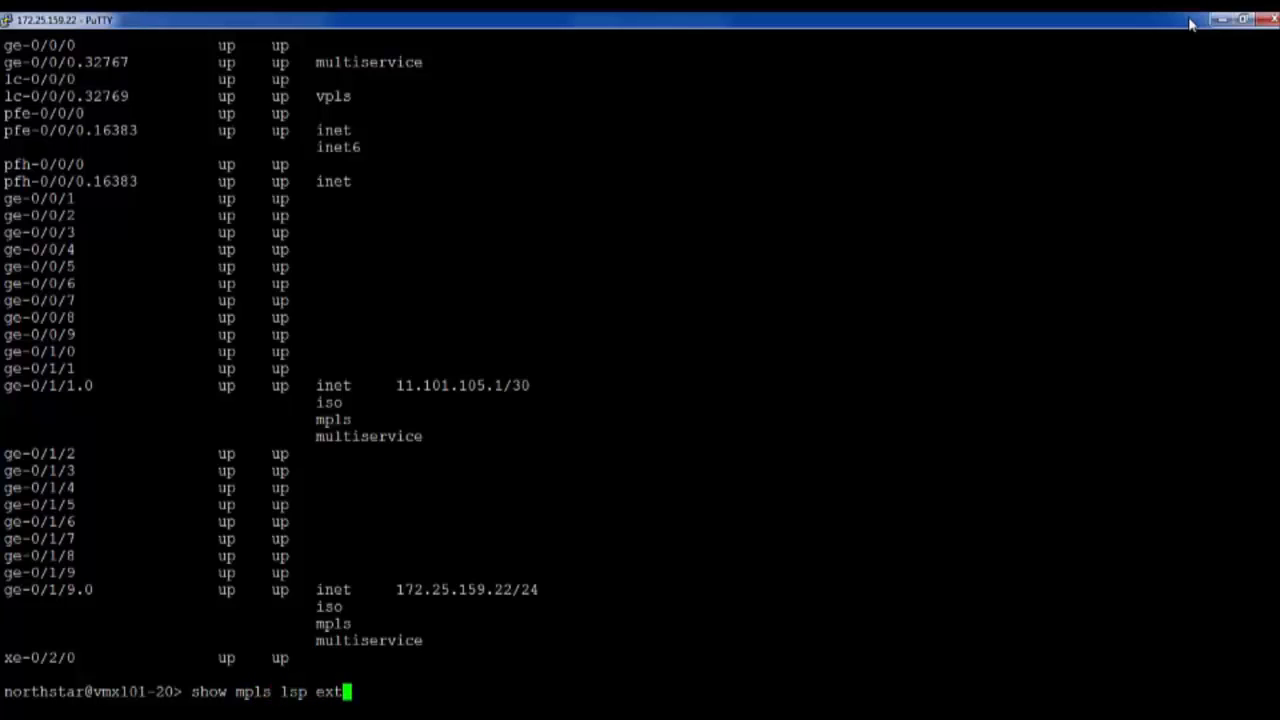
text(ernally-provisioned)
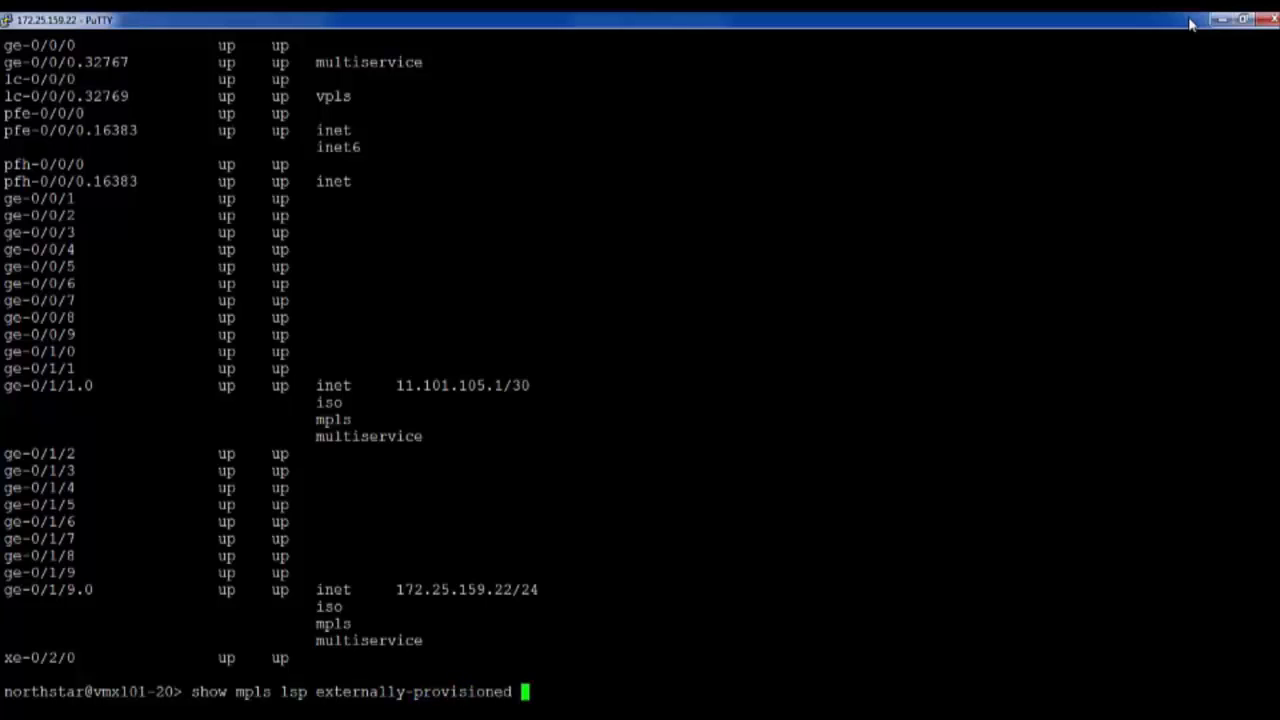
key(Return)
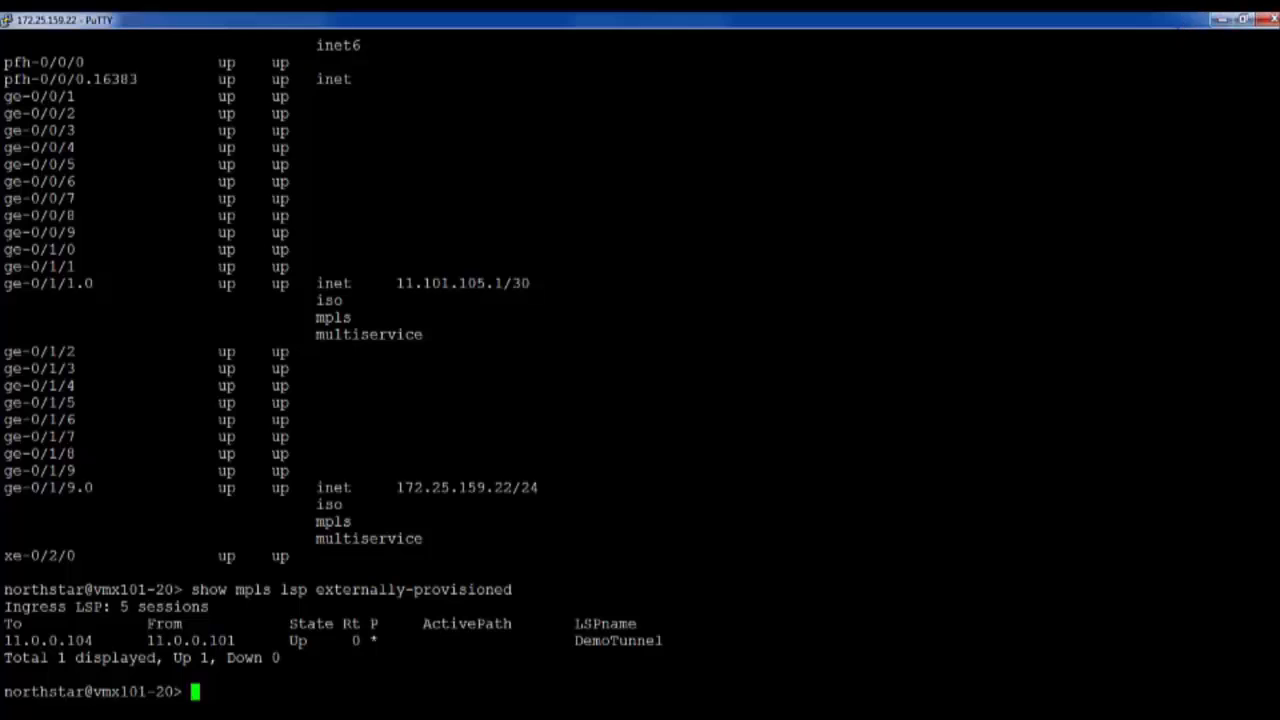
- Examine the LSP name, state, and source and destination addresses in the DemoTunnel row of the command output
drag(663, 640, 576, 640)
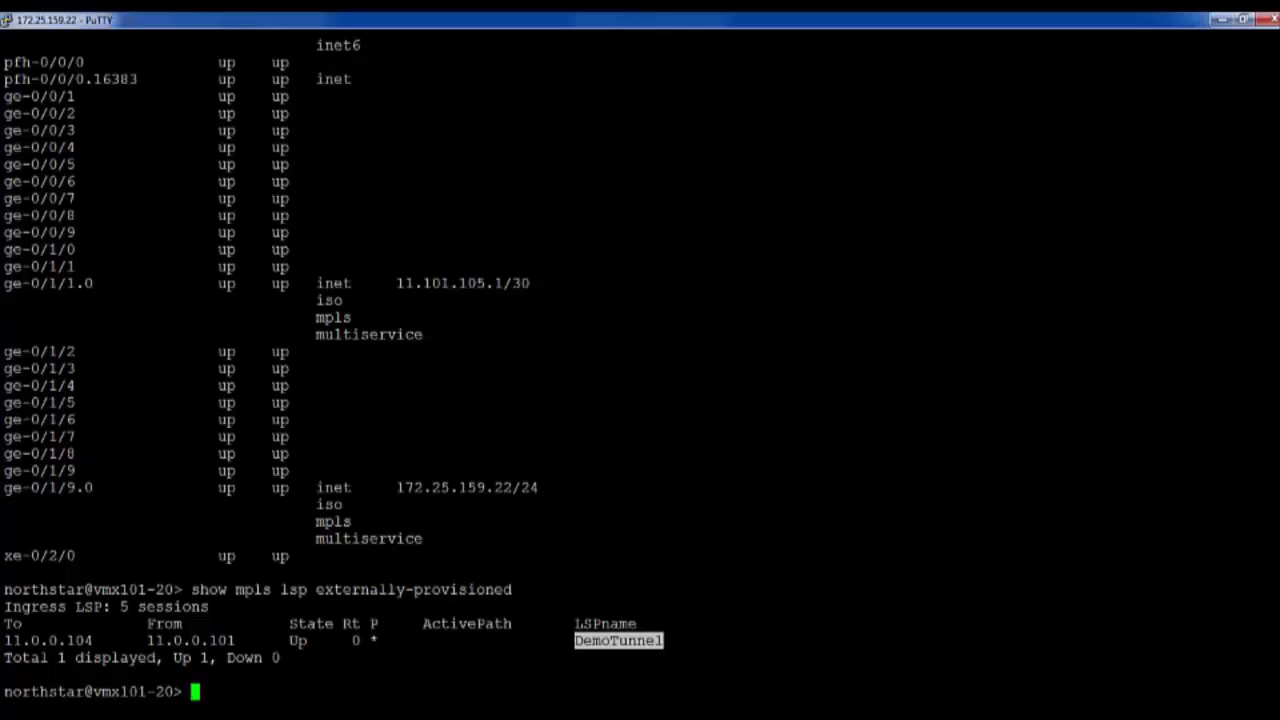
drag(316, 640, 289, 640)
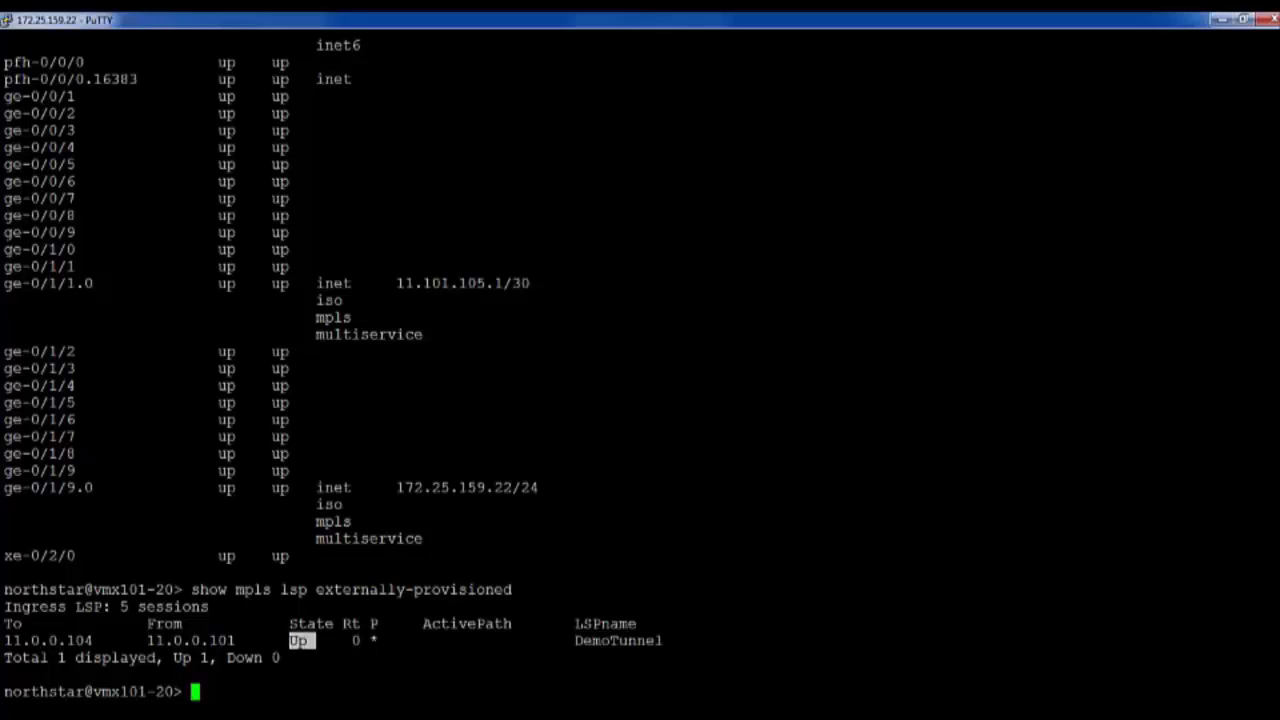
click(300, 641)
drag(244, 640, 5, 640)
click(152, 640)
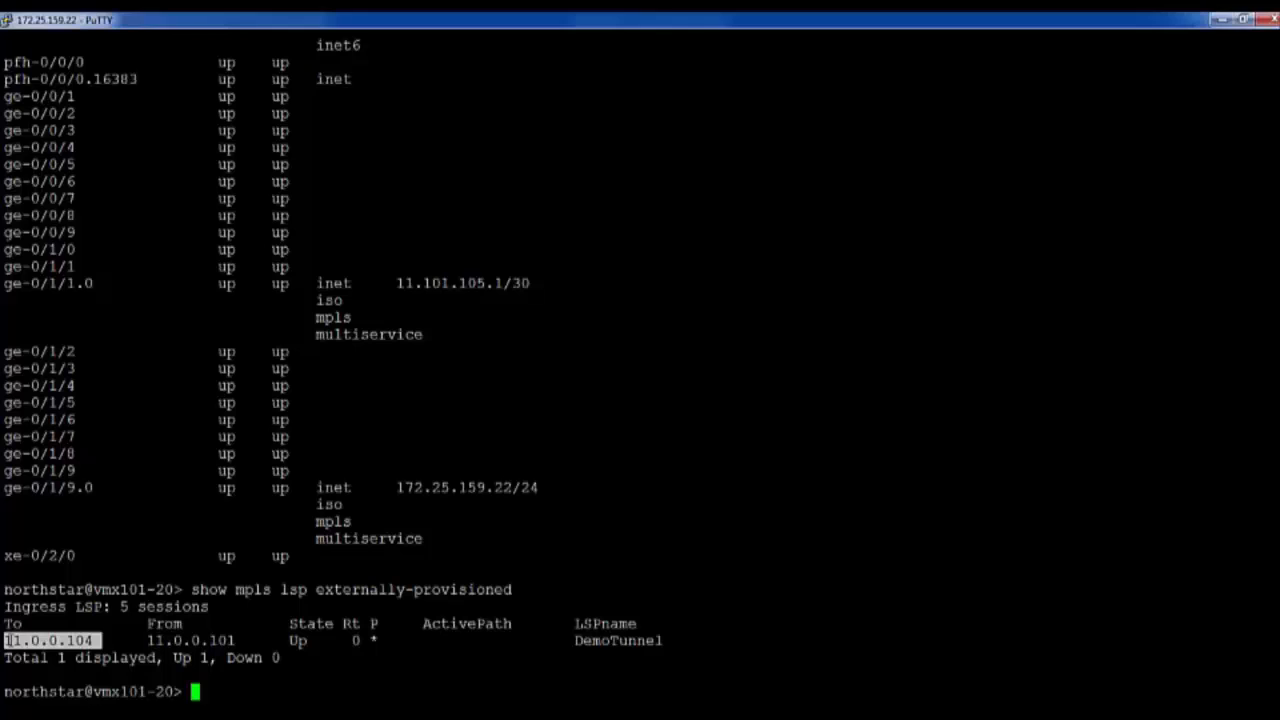
click(236, 640)
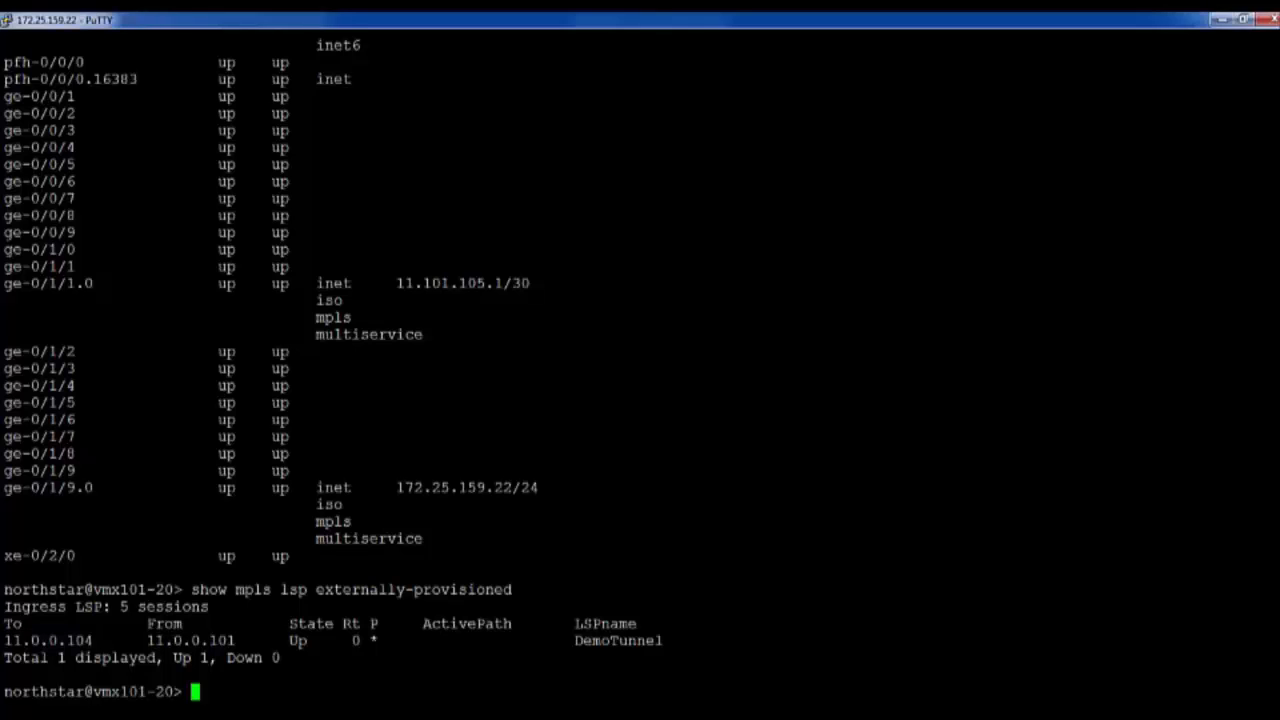